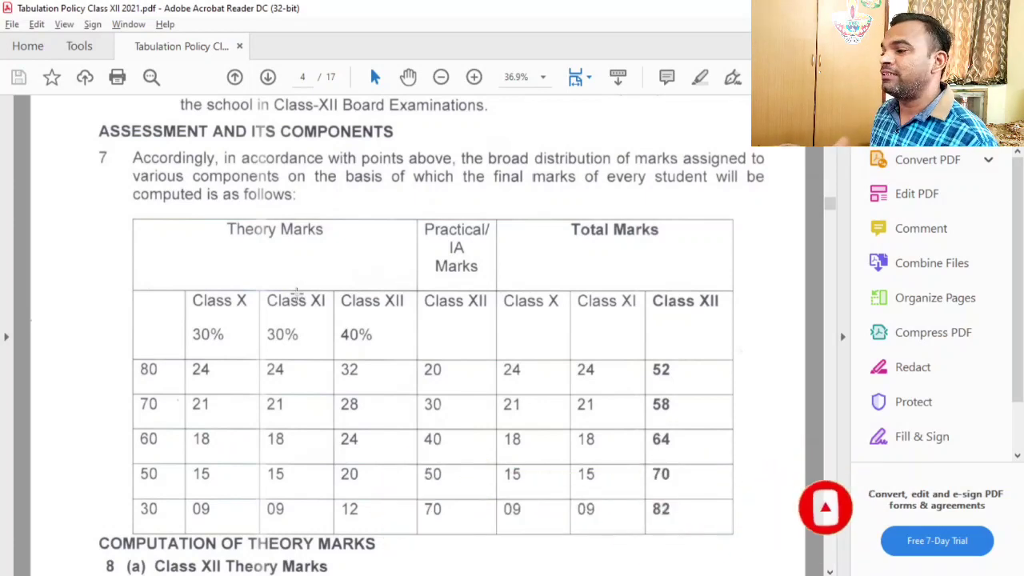
scroll(297, 297, down, 1)
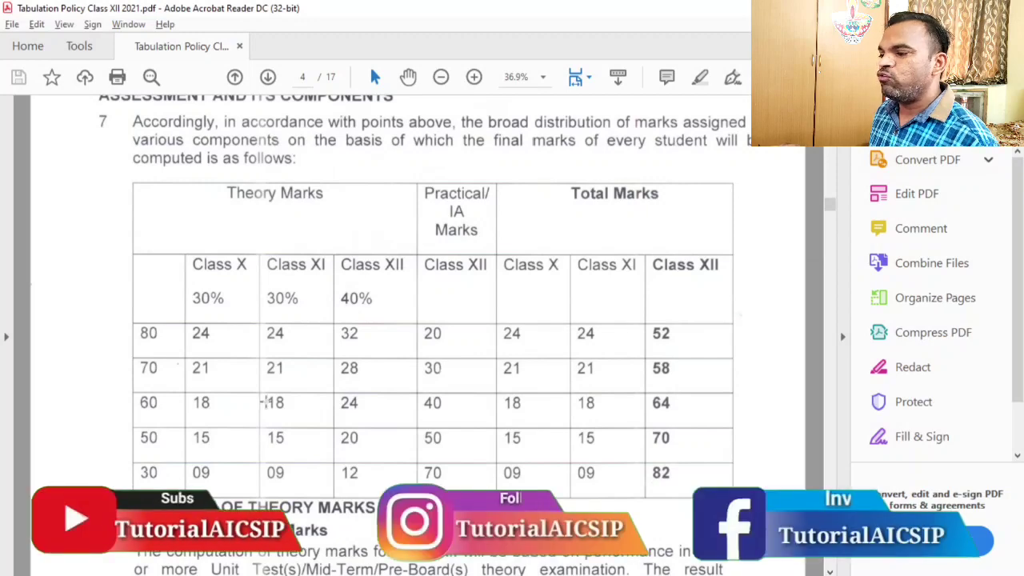
scroll(374, 270, down, 3)
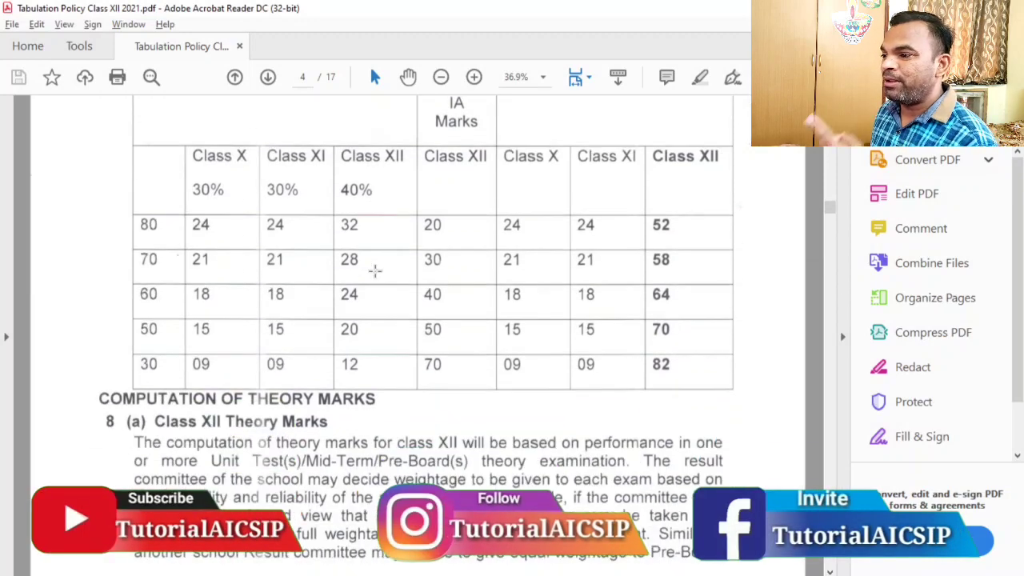
scroll(374, 270, down, 3)
scroll(373, 271, down, 3)
scroll(377, 272, down, 2)
scroll(377, 273, down, 2)
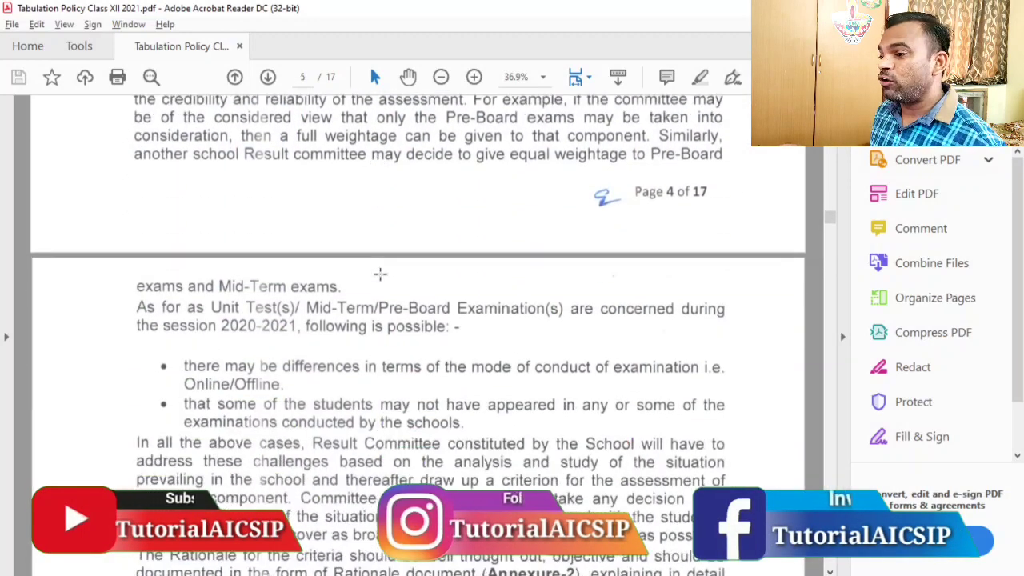
scroll(377, 273, down, 4)
scroll(377, 280, down, 3)
scroll(378, 287, down, 1)
scroll(379, 287, down, 2)
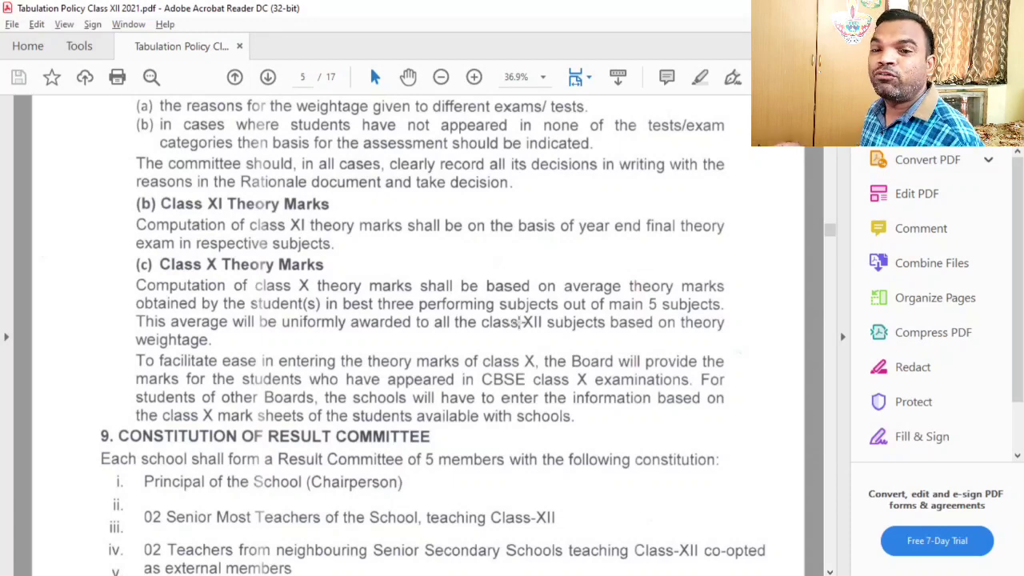
scroll(518, 322, up, 8)
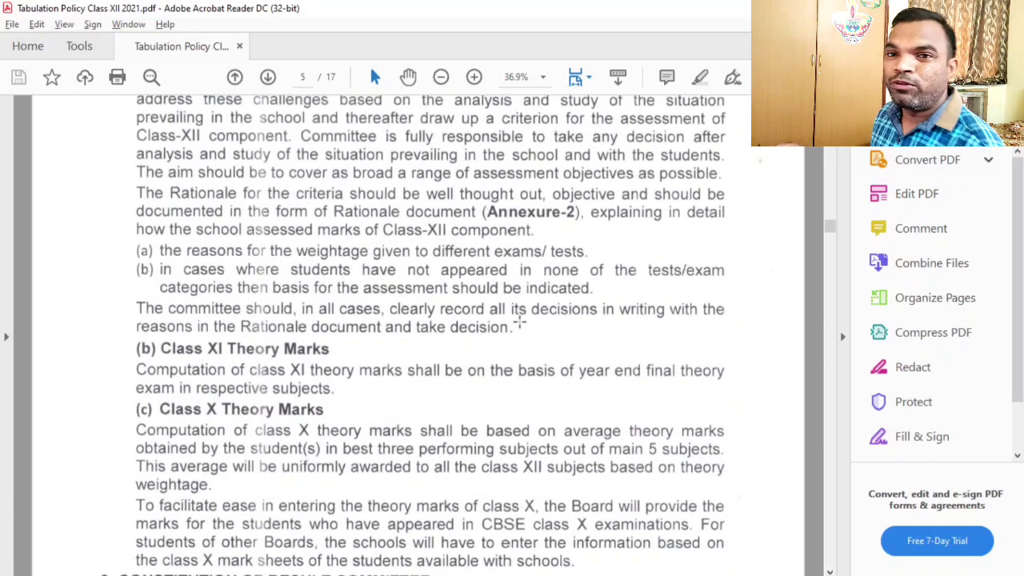
scroll(519, 321, up, 2)
scroll(520, 320, up, 1)
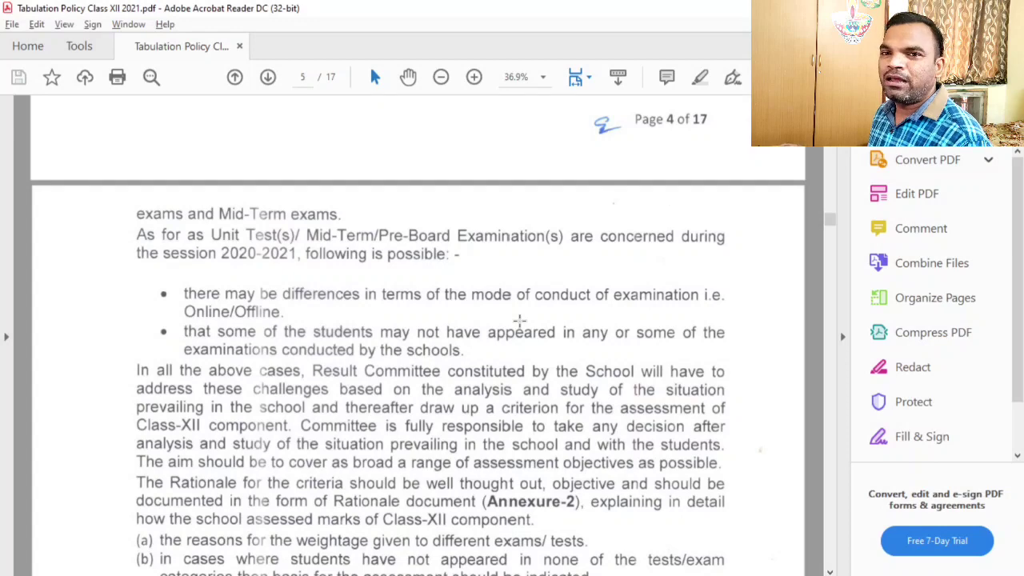
scroll(519, 320, up, 4)
scroll(519, 320, up, 2)
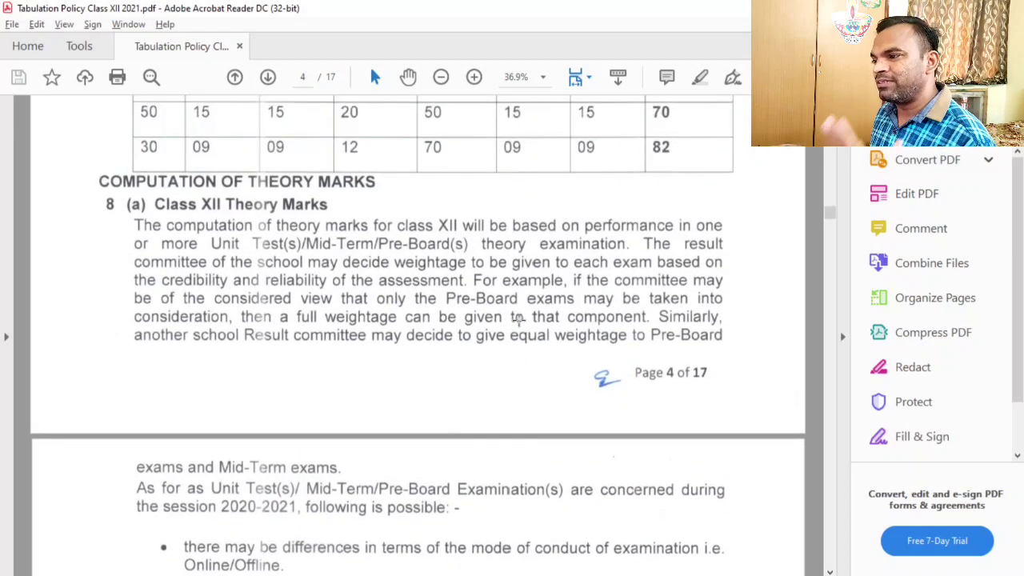
scroll(520, 319, up, 4)
scroll(519, 320, up, 3)
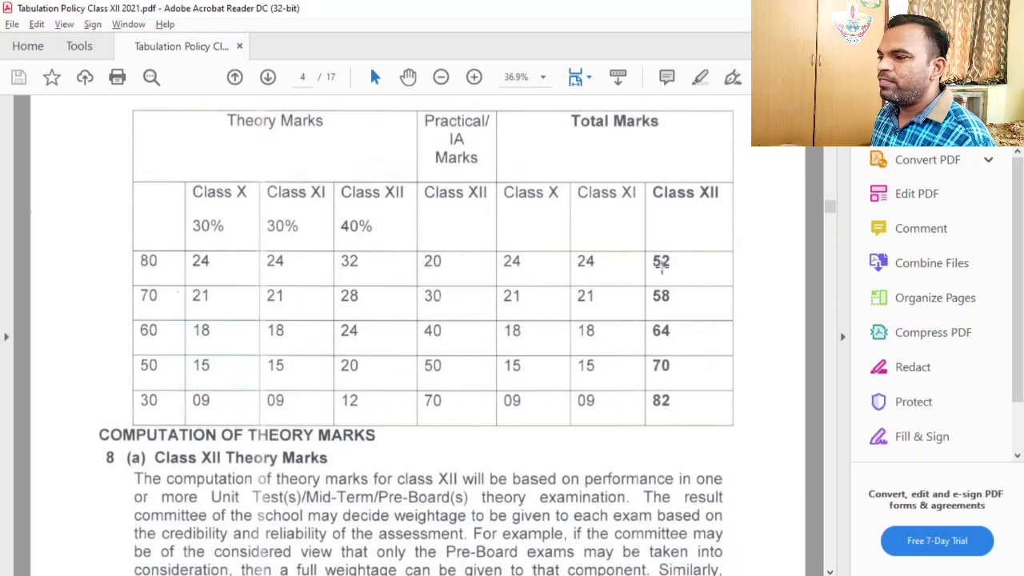
In the Excel result sheet, clear the old sample marks and average from D7:G7.
key(alt+Tab)
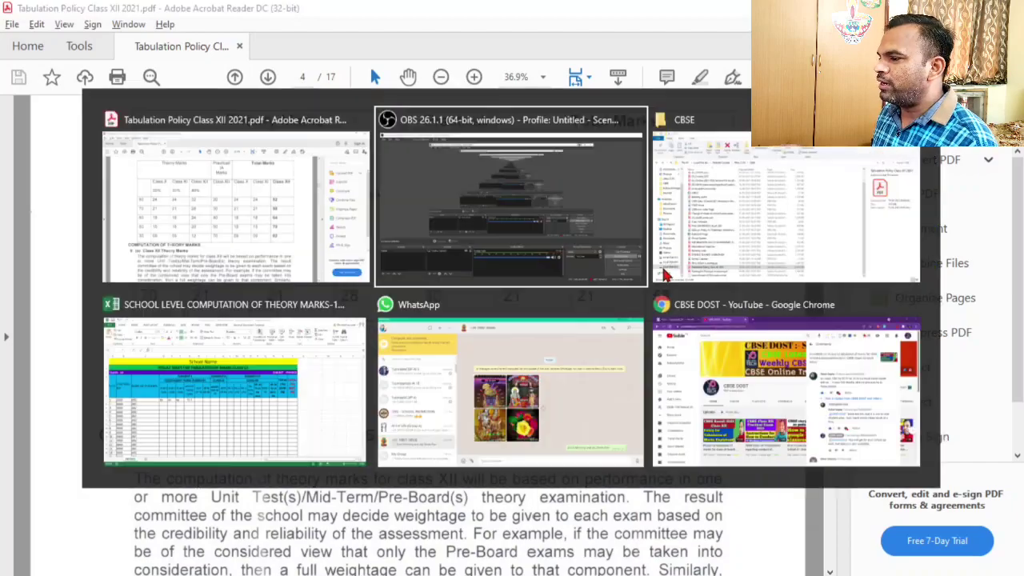
key(alt+Tab)
key(alt+Tab)
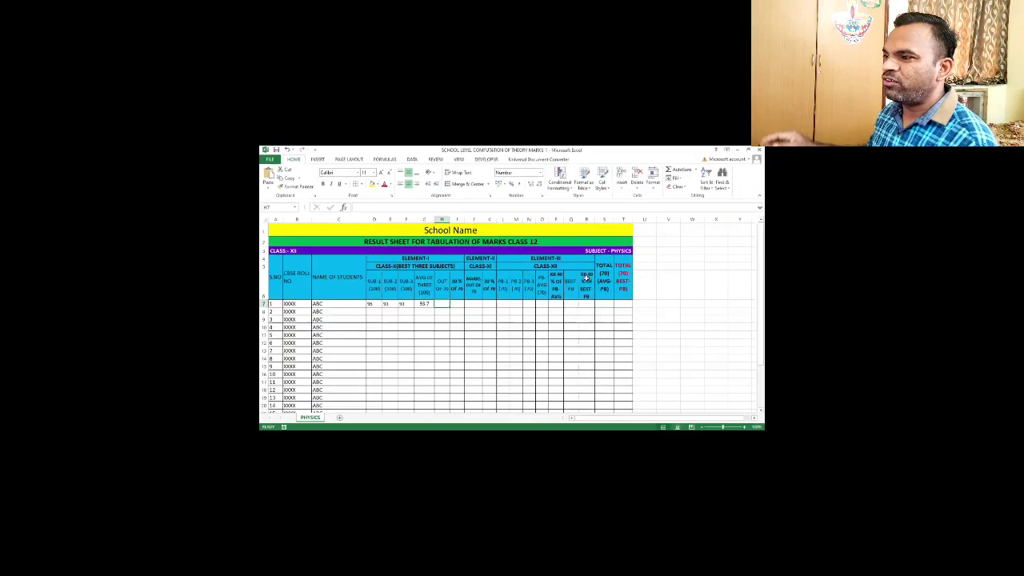
key(Delete)
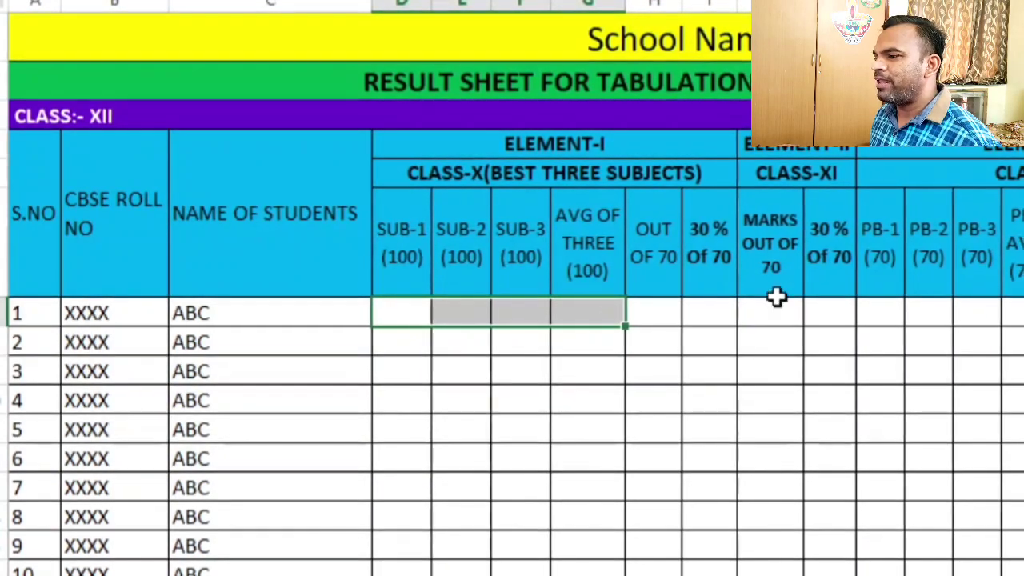
scroll(891, 329, down, 2)
scroll(891, 459, down, 3)
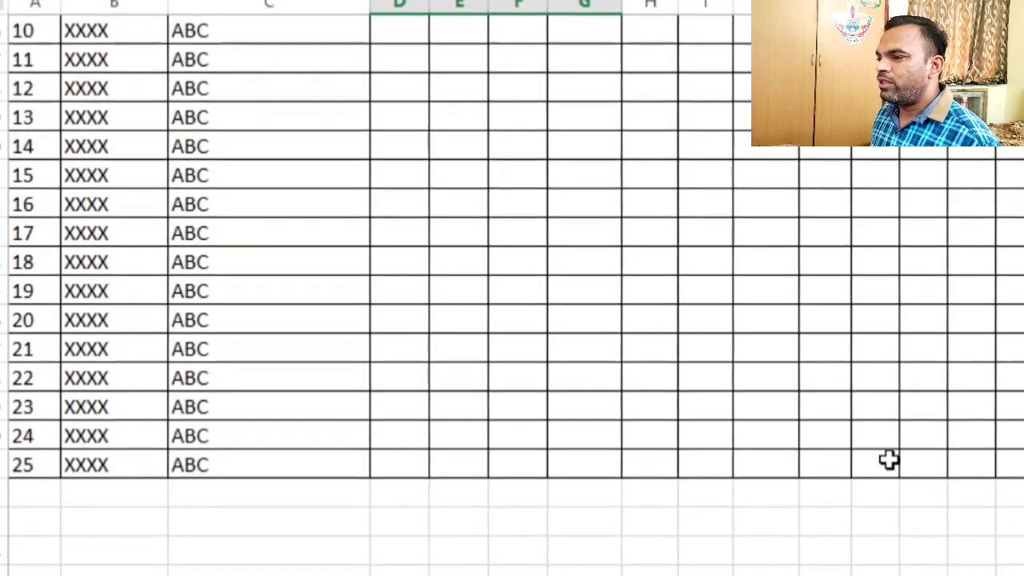
scroll(891, 459, up, 3)
scroll(891, 460, up, 1)
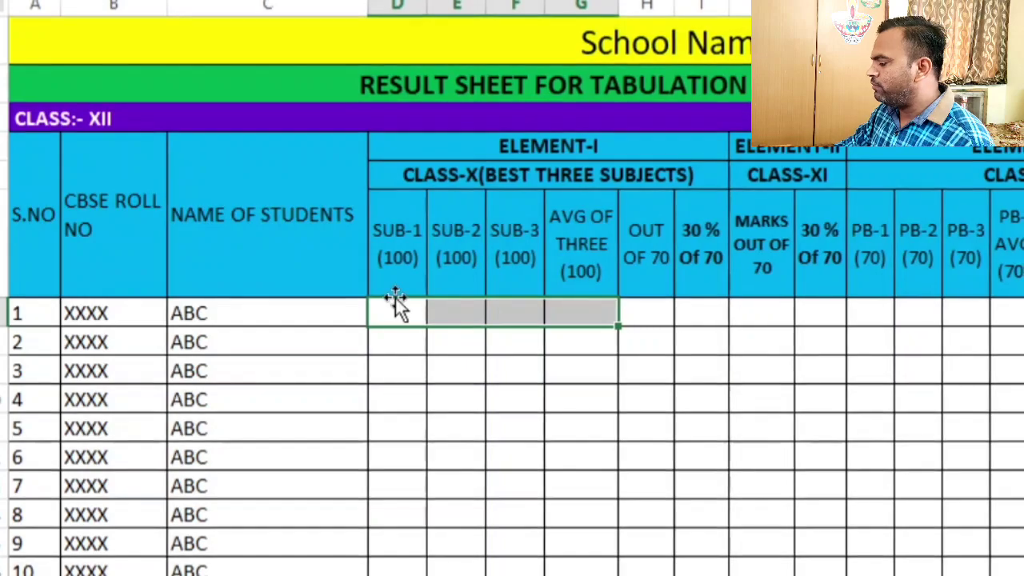
Enter 96, 95 and 94 as the first student's SUB-1 to SUB-3 Class X marks.
click(405, 313)
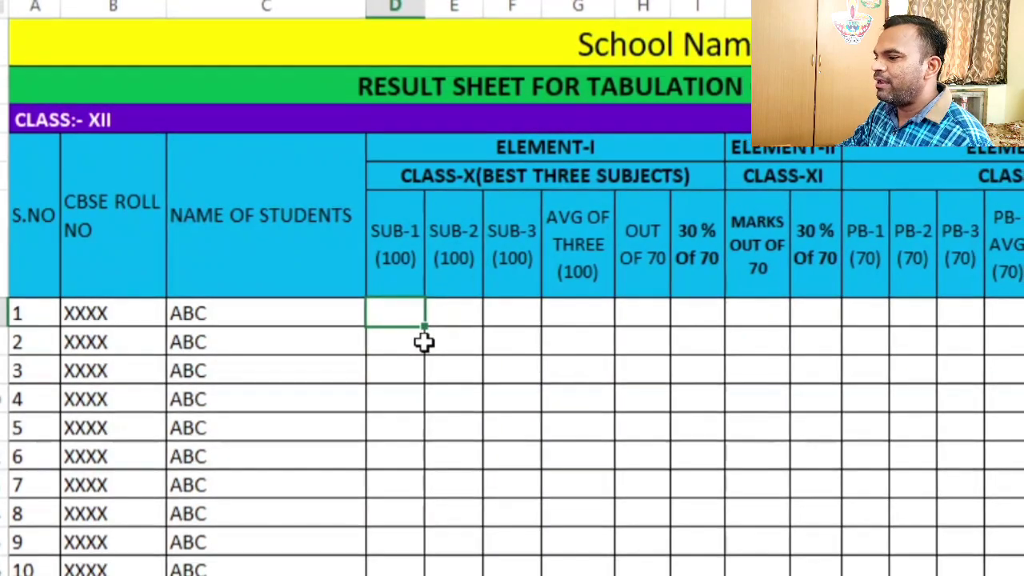
text(96)
key(Tab)
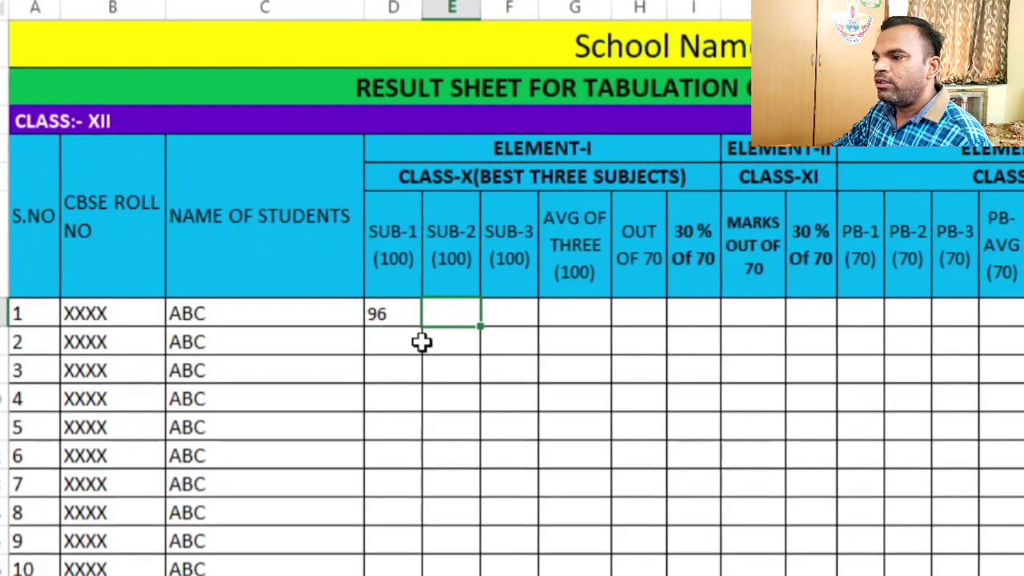
text(95)
key(Tab)
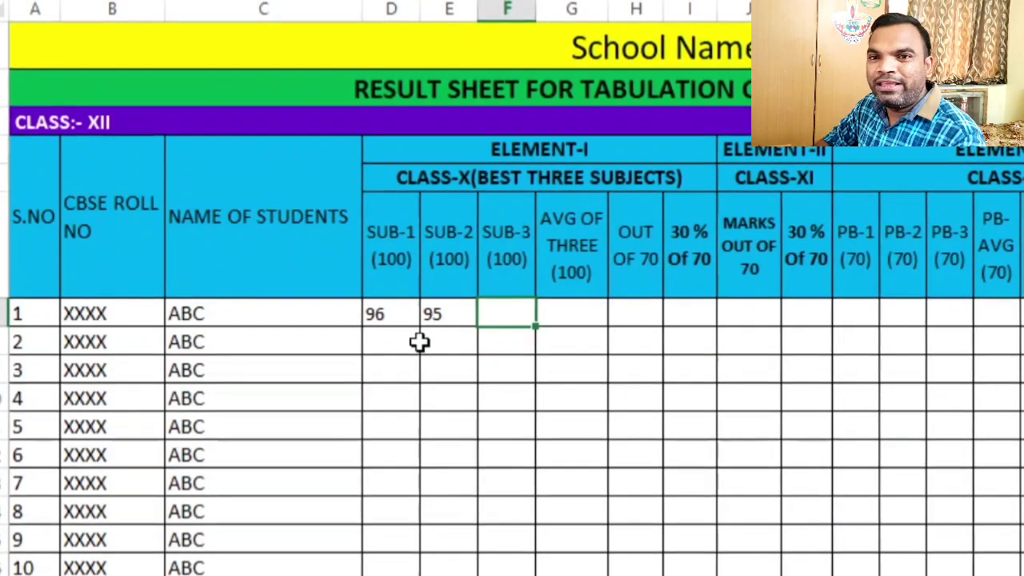
text(94)
key(Tab)
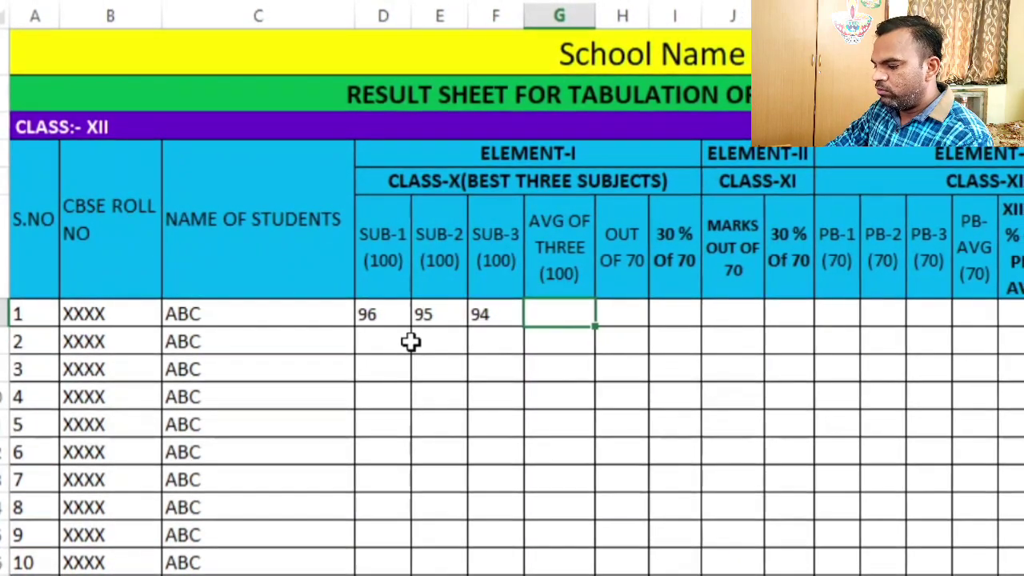
Enter =AVERAGE(D7:F7) in G7 so the first student's average reads 95.0.
text(=)
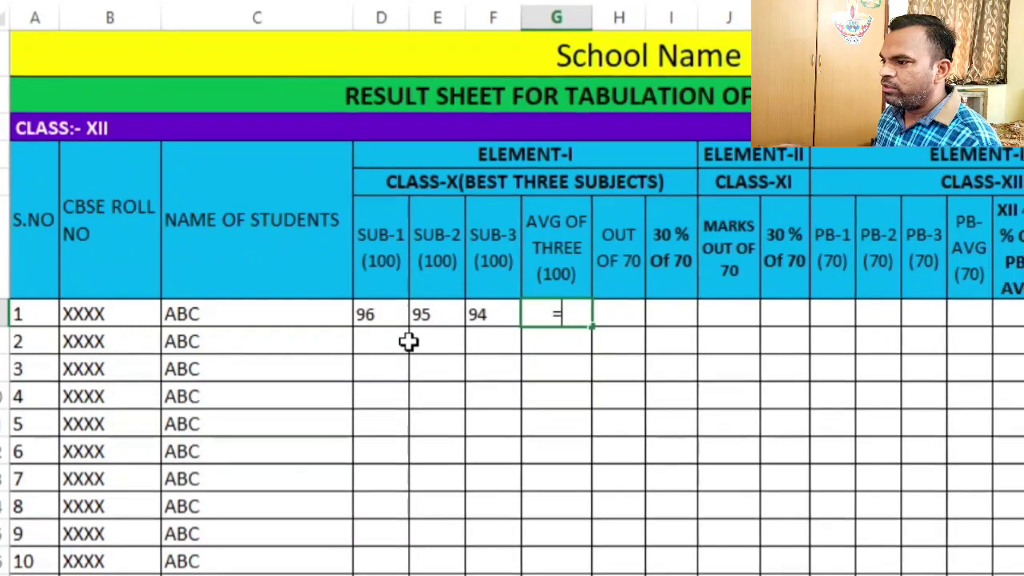
text(AVERAGE)
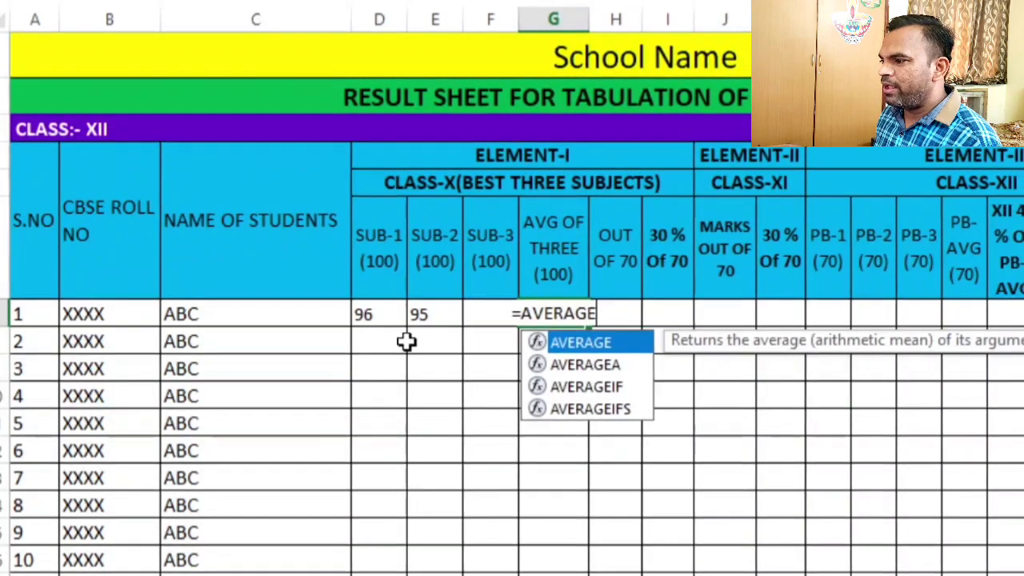
text(()
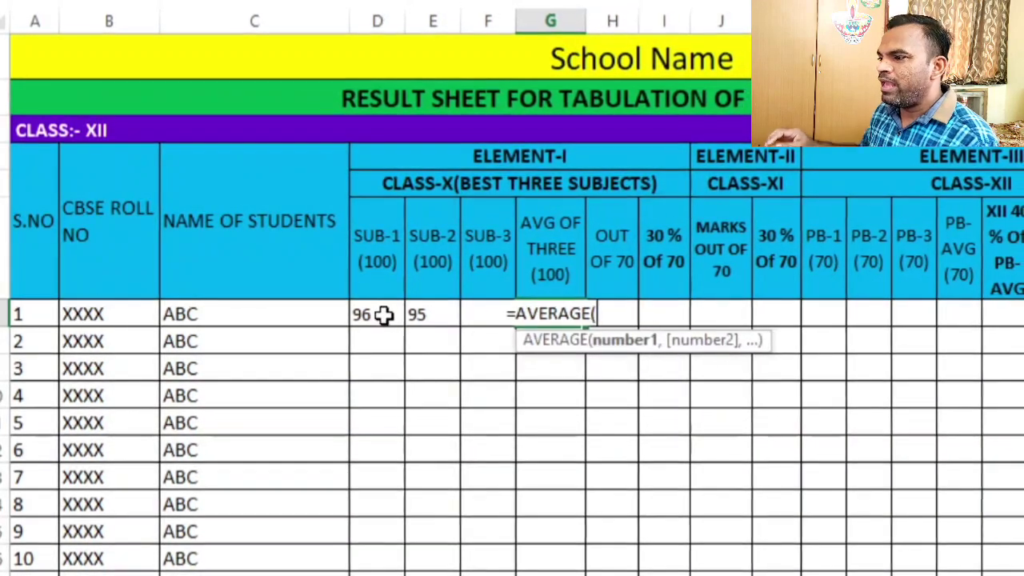
drag(384, 315, 460, 308)
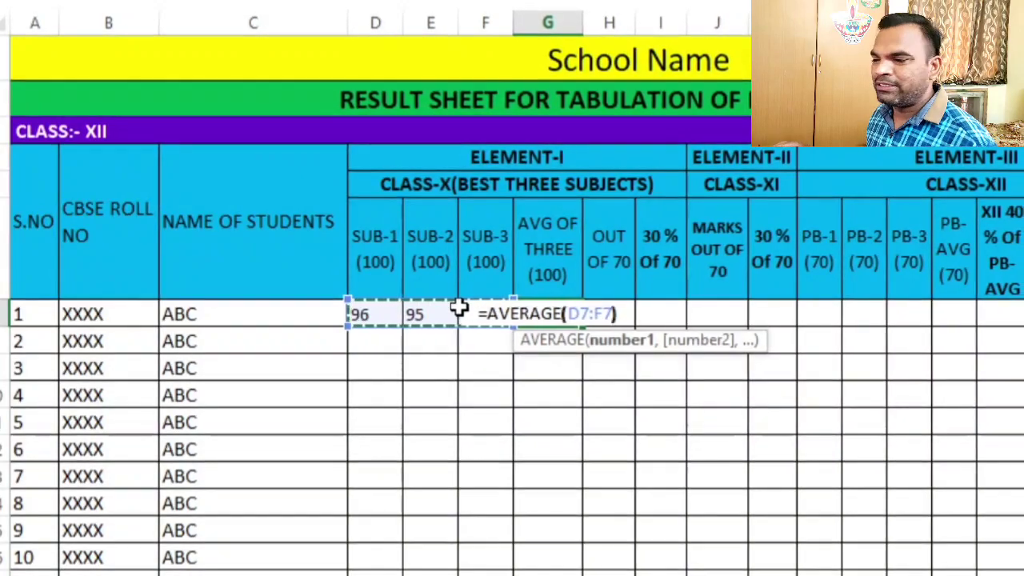
key(ctrl+Return)
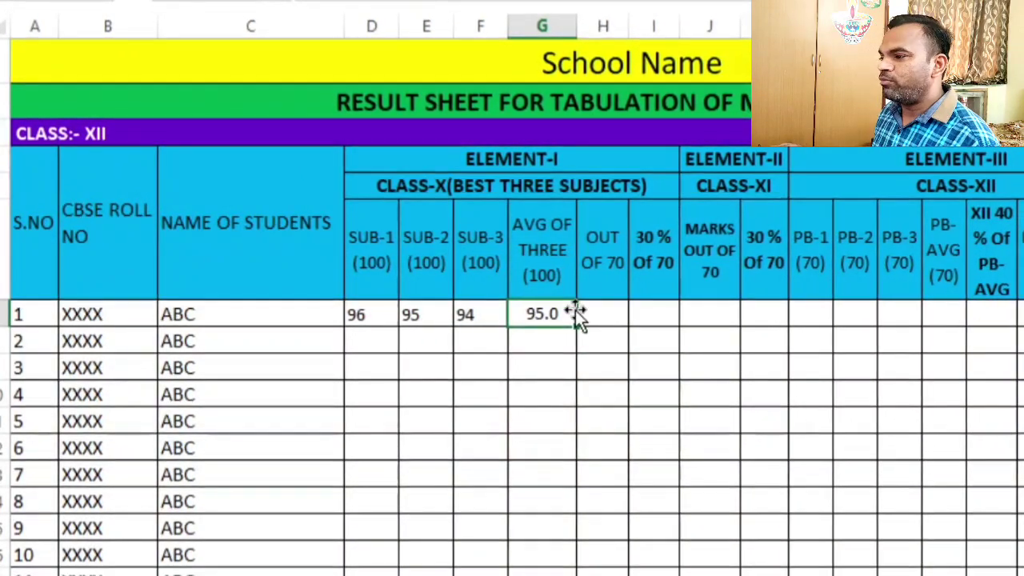
click(592, 315)
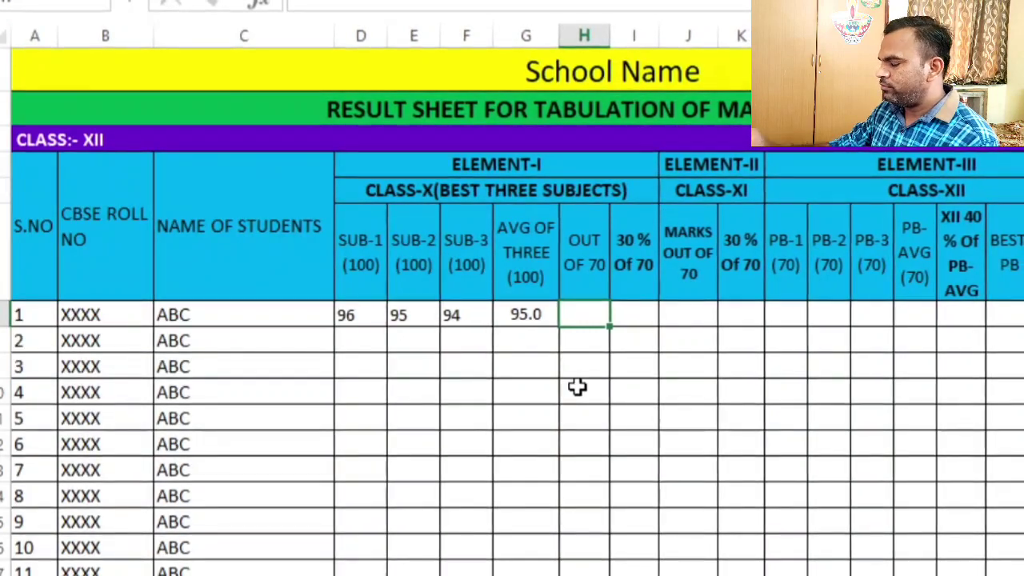
Put =ROUND(70*G7/100,0) in H7 so the OUT OF 70 mark shows 67.0.
text(=)
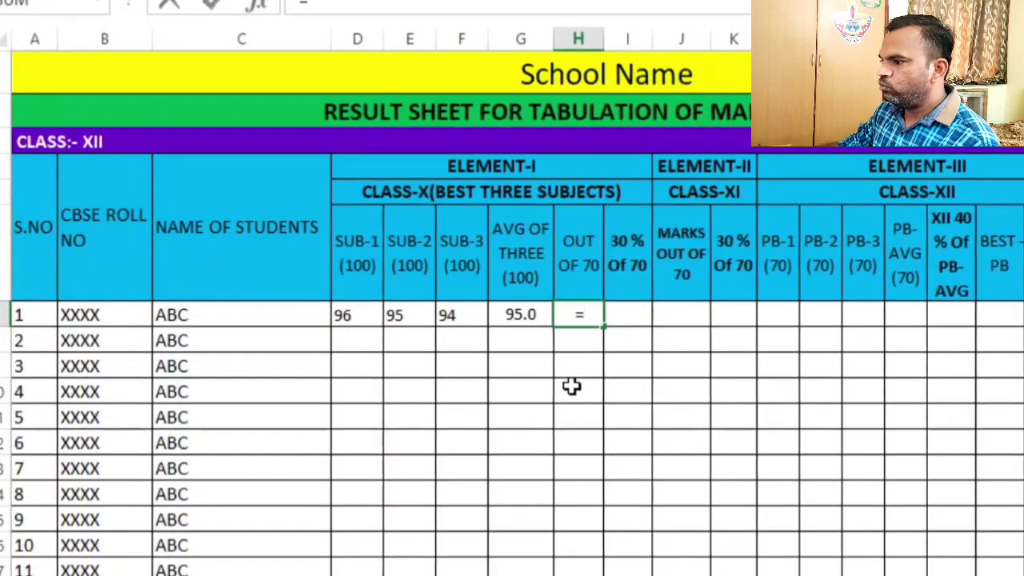
text(70*G7/)
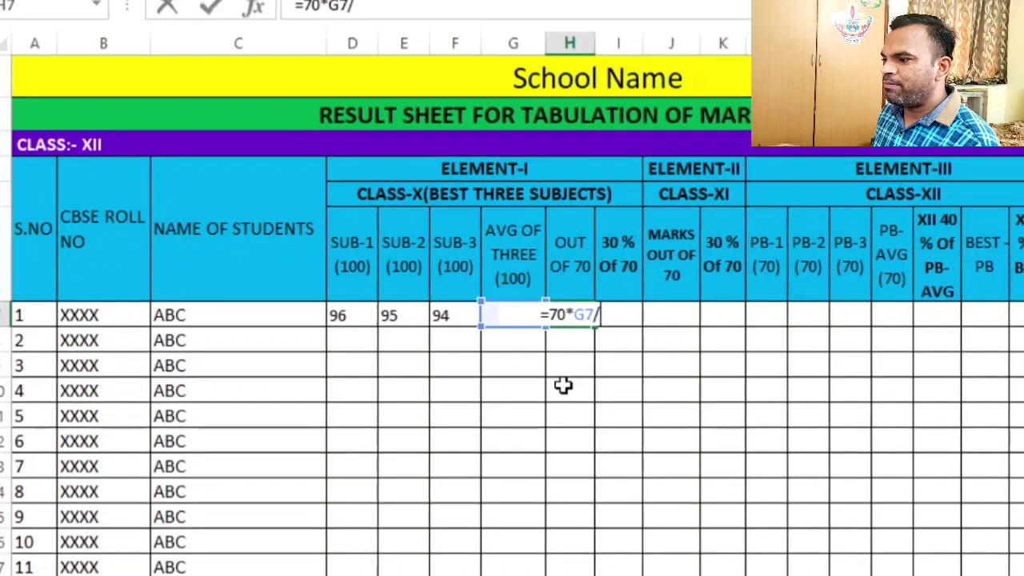
text(00)
key(Return)
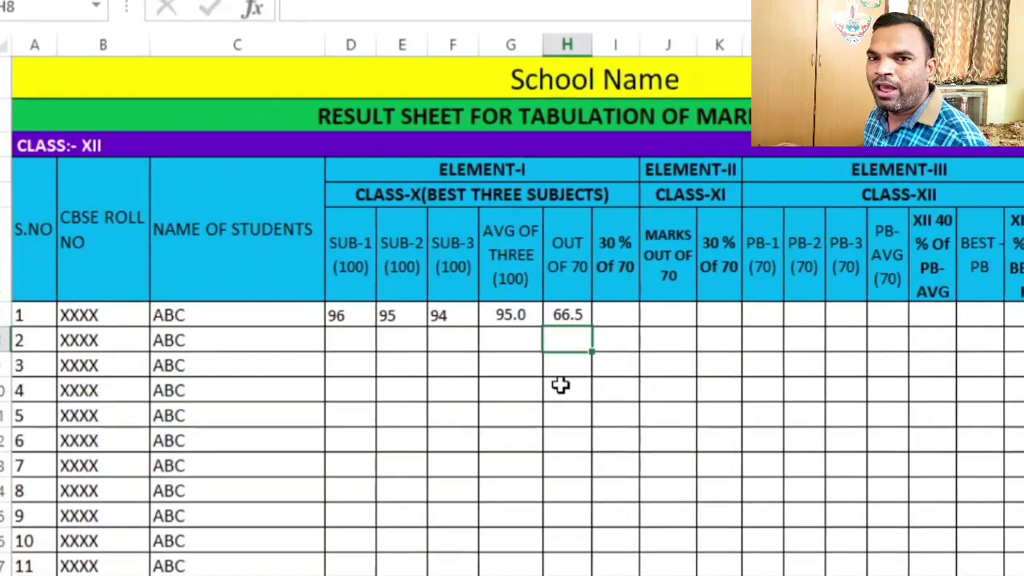
click(570, 318)
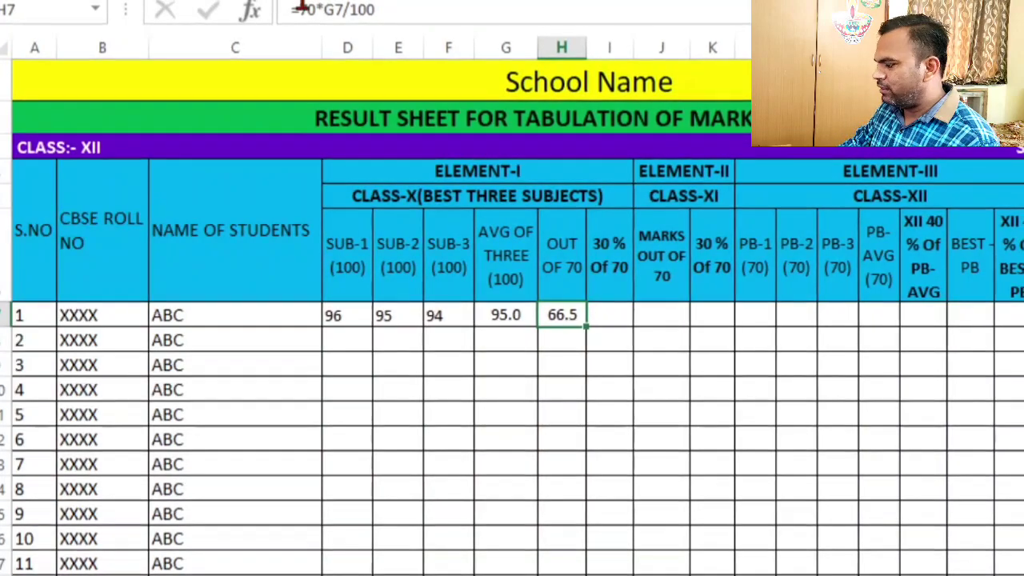
text(RO)
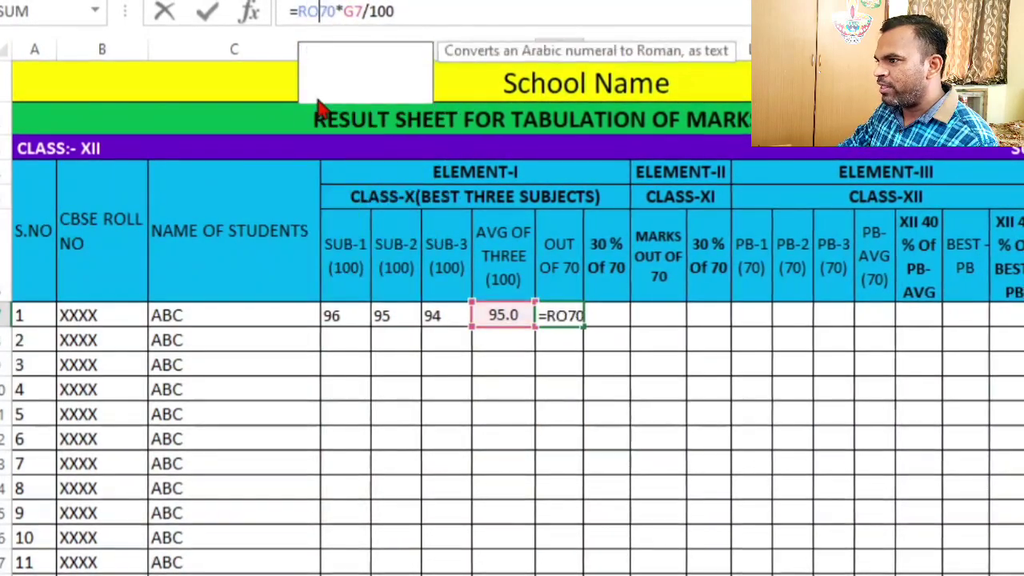
text(UND()
key(End)
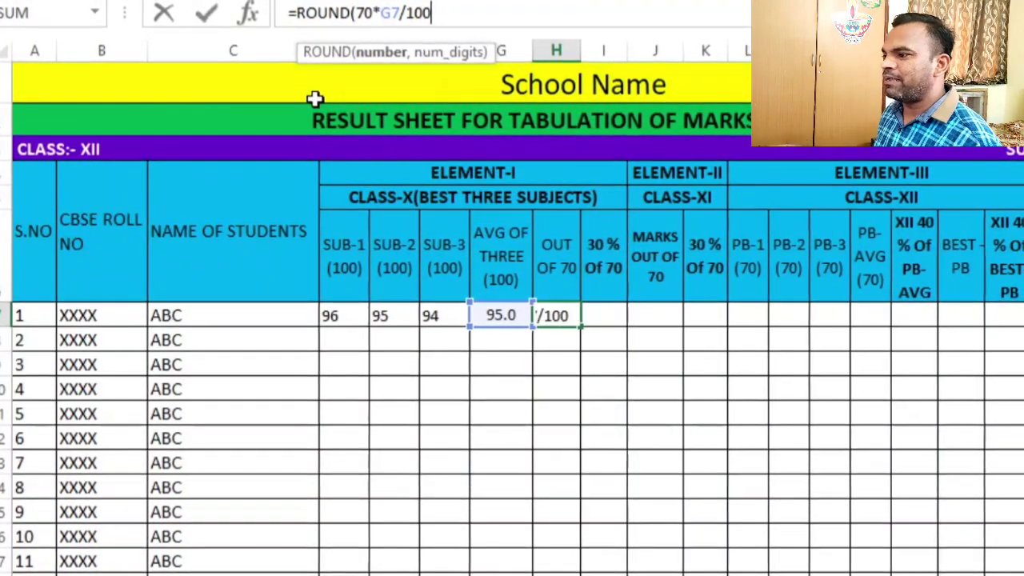
text(,0))
key(Return)
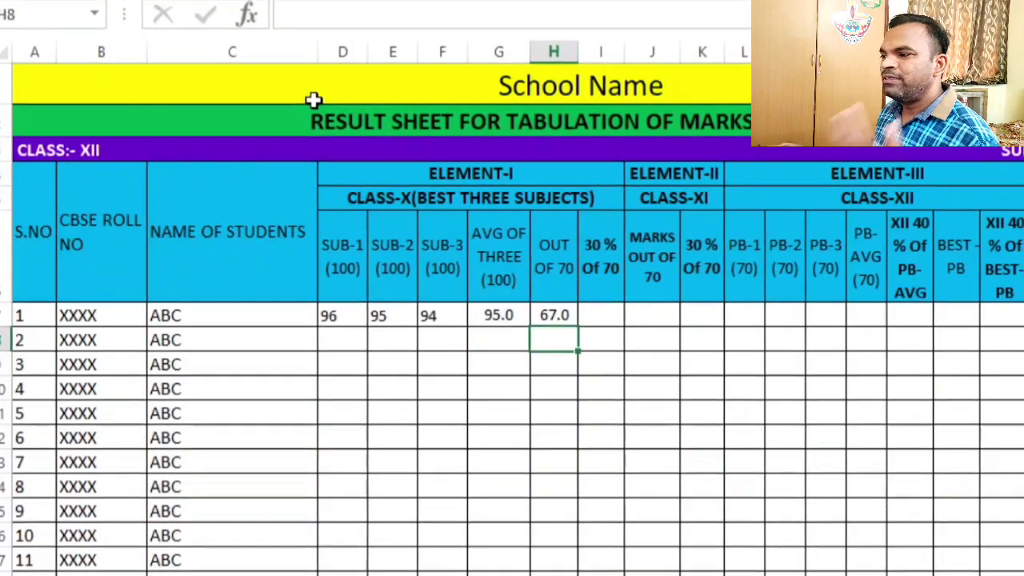
key(Up)
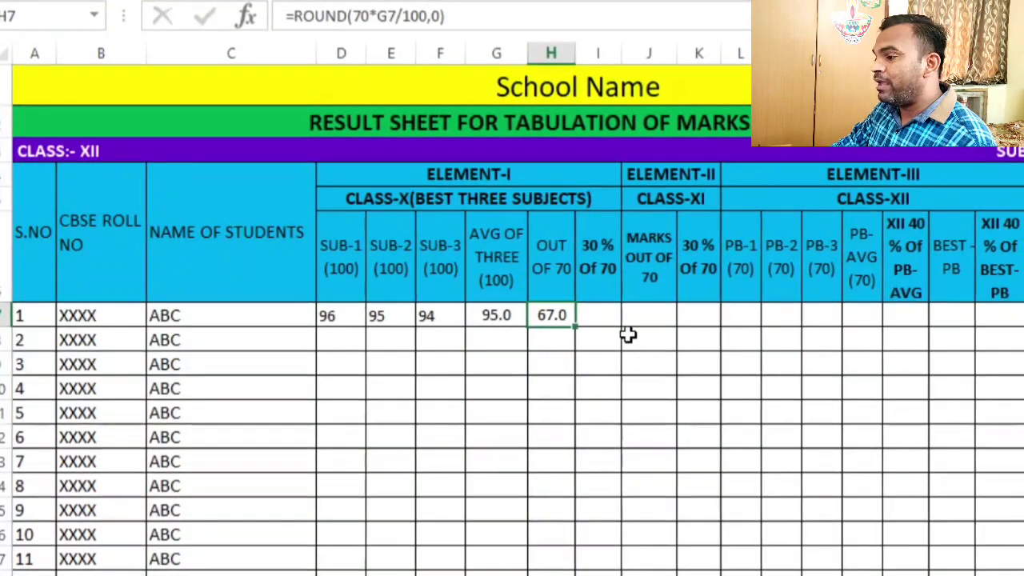
click(598, 313)
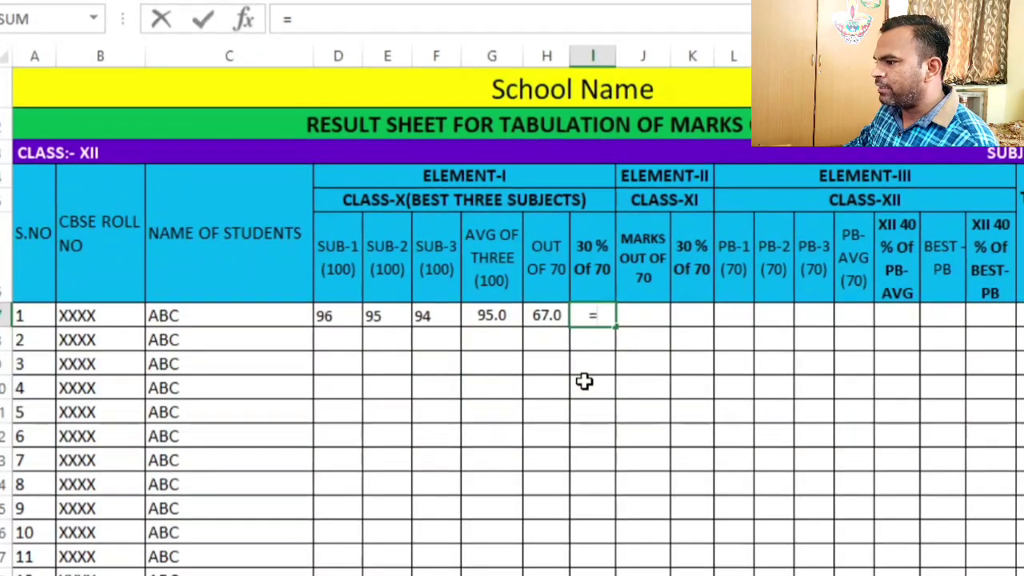
Enter Class X 30% (=H7*0.3, 20.1), Class XI 68 with =J7*0.3 (20.4), and PB marks 65, 63.
text(*)
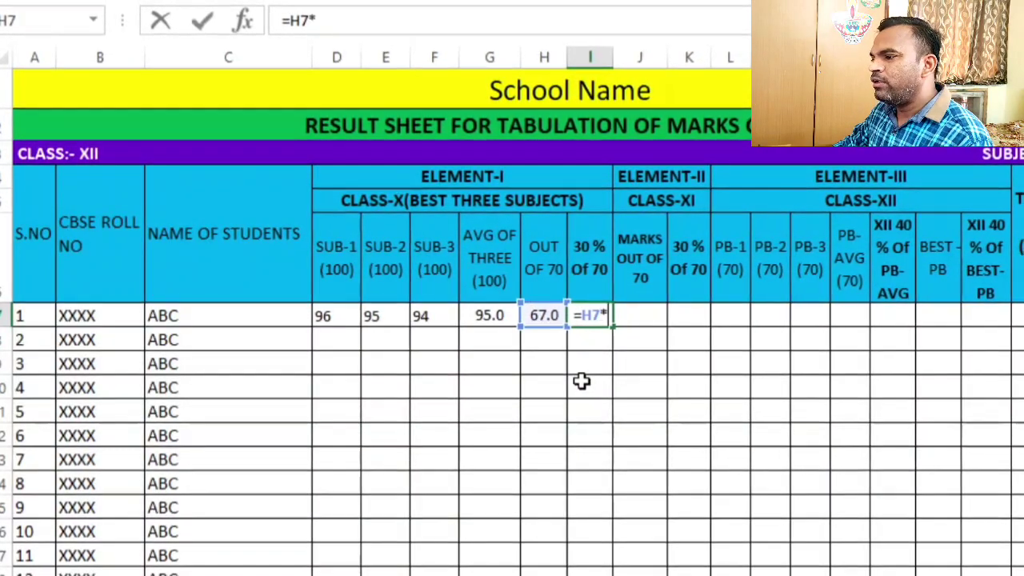
text(0.3)
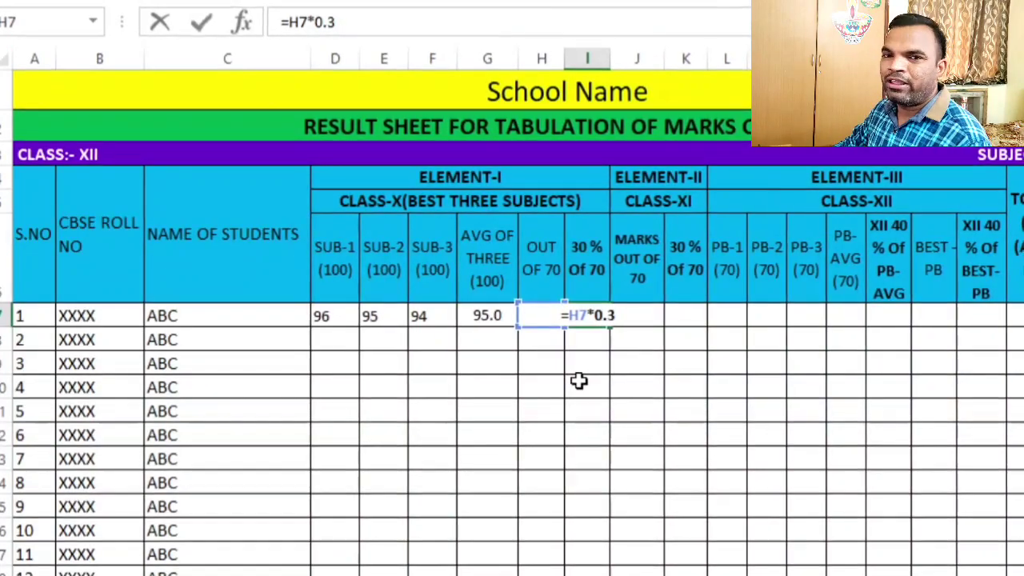
key(ctrl+Return)
click(668, 325)
text(=J7*0.)
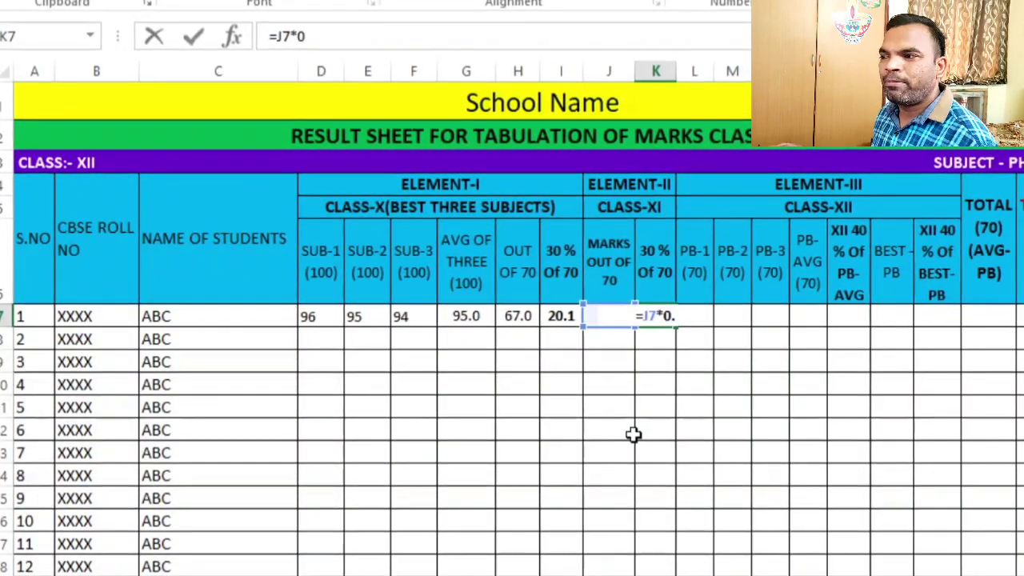
text(3)
key(Return)
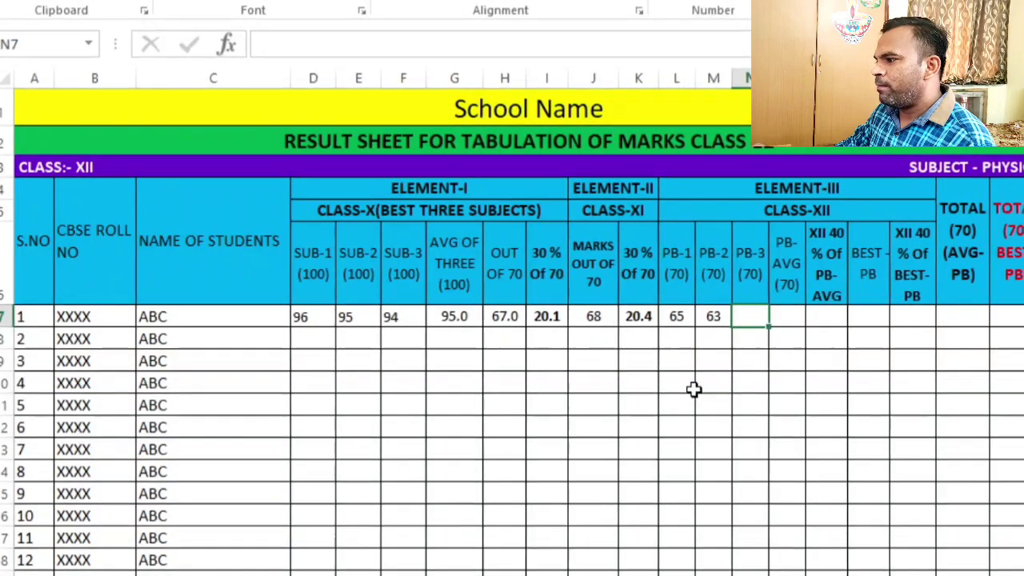
Enter 62 as PB-3 and =AVERAGE(L7:N7) in PB-AVG, giving 63.3.
text(62)
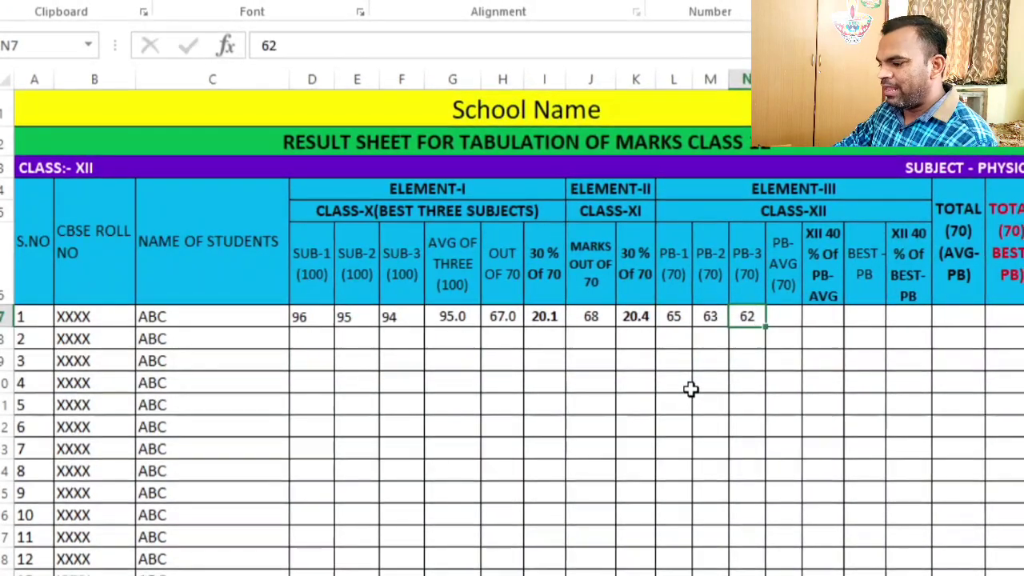
key(Tab)
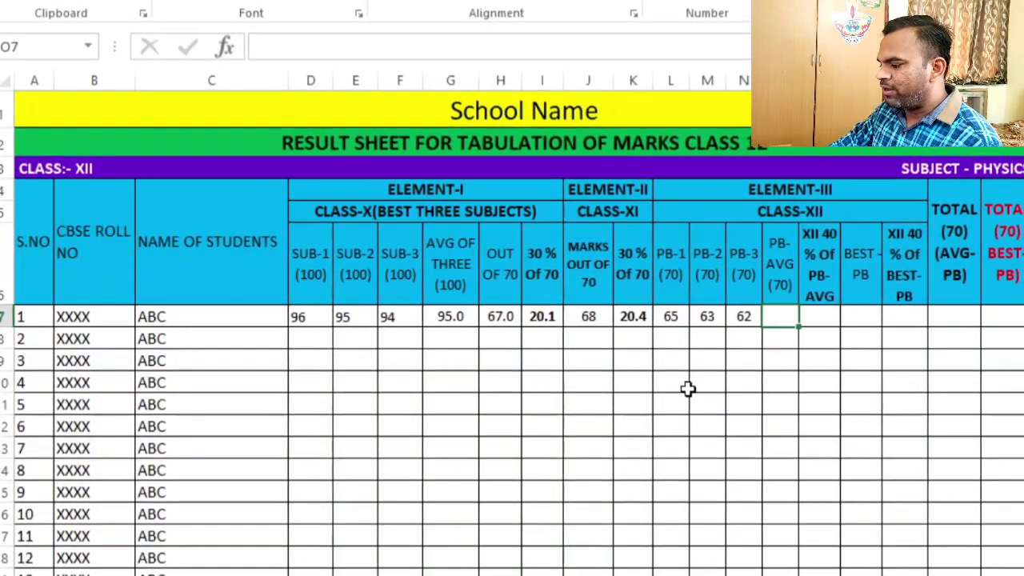
text(=AVE)
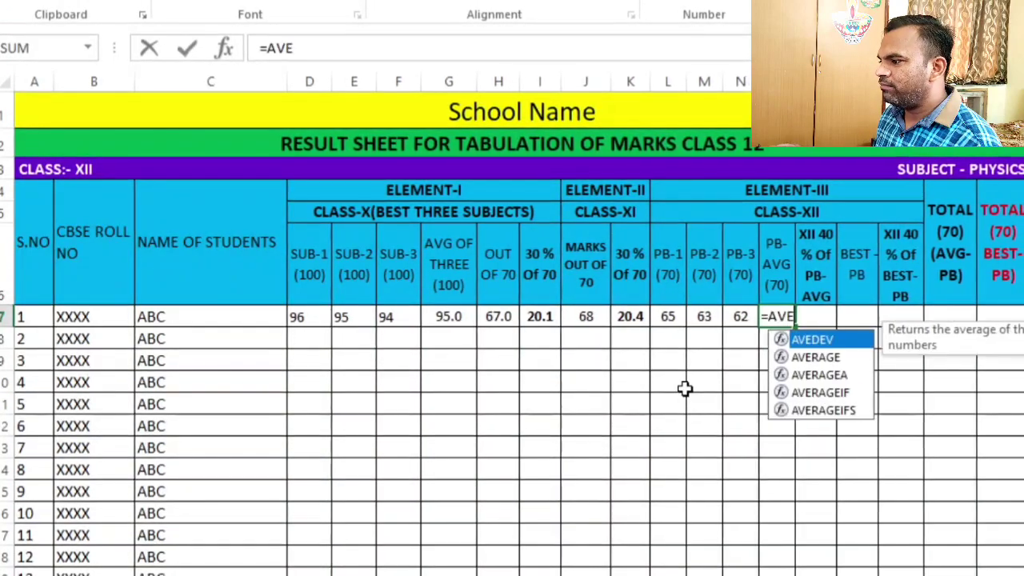
text(RAGE()
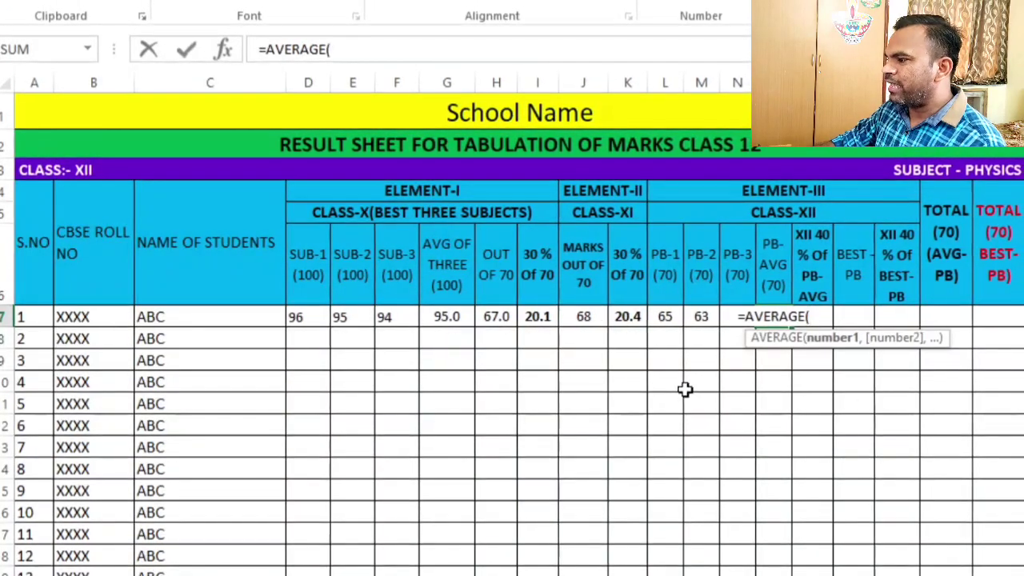
drag(655, 318, 724, 319)
key(Return)
key(Up)
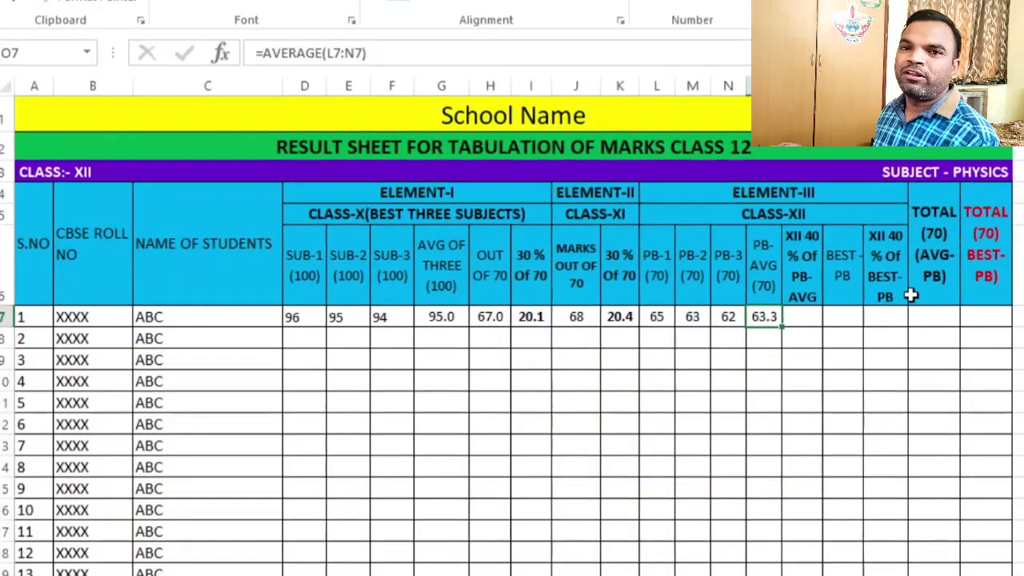
click(800, 322)
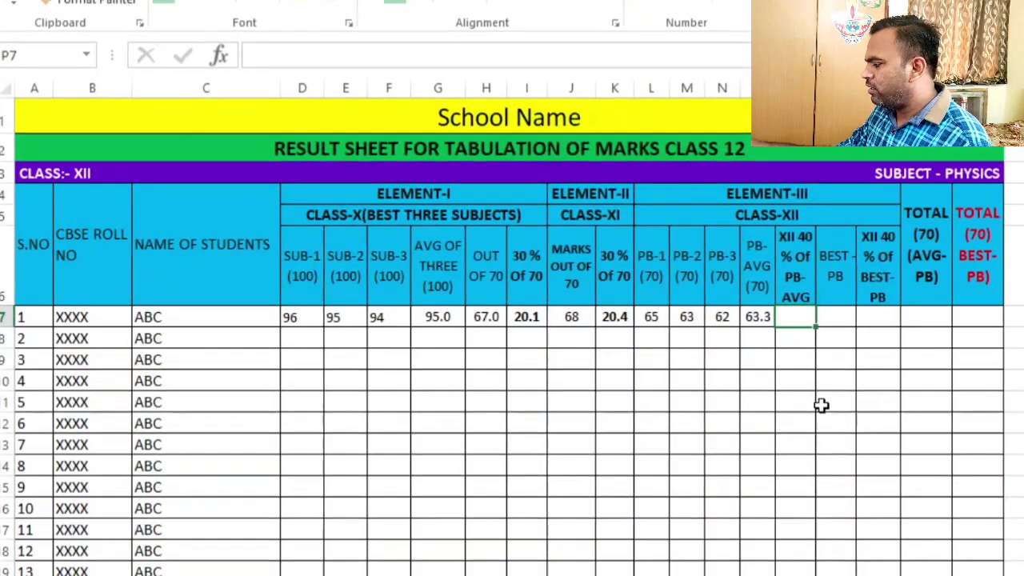
Enter =O7*0.4 in P7 so XII 40% of PB-AVG shows 25.3.
text(=)
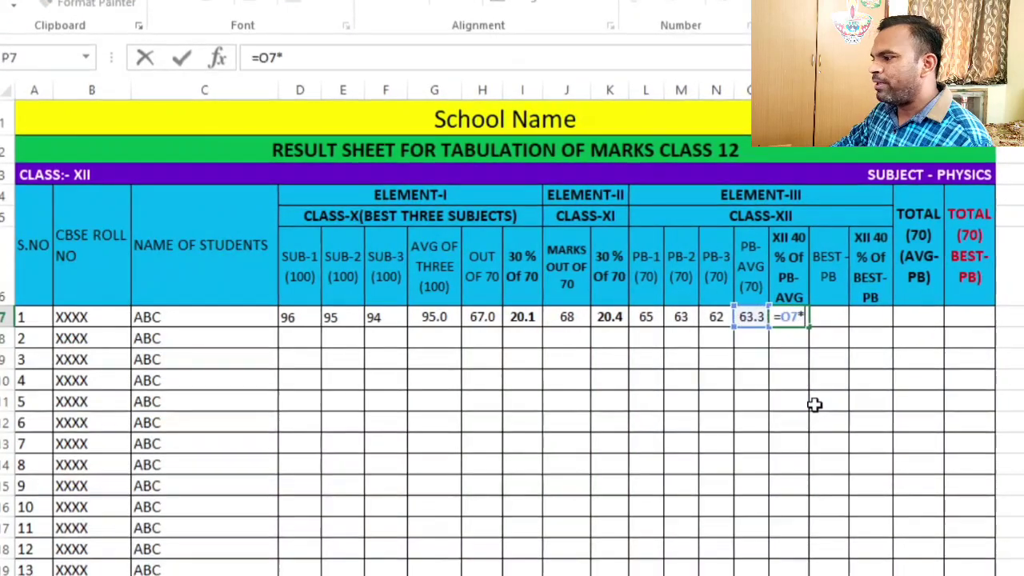
key(Return)
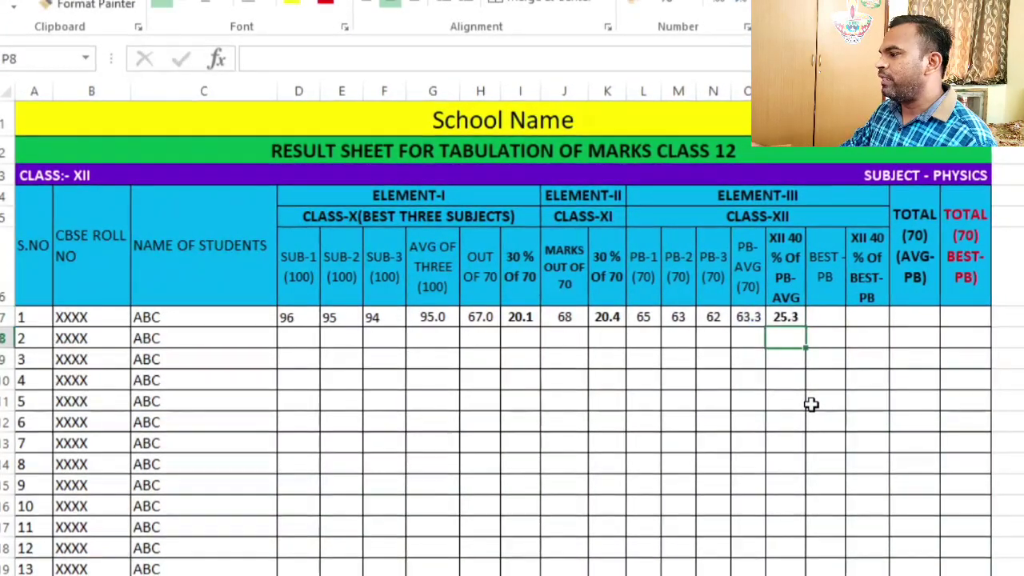
key(Up)
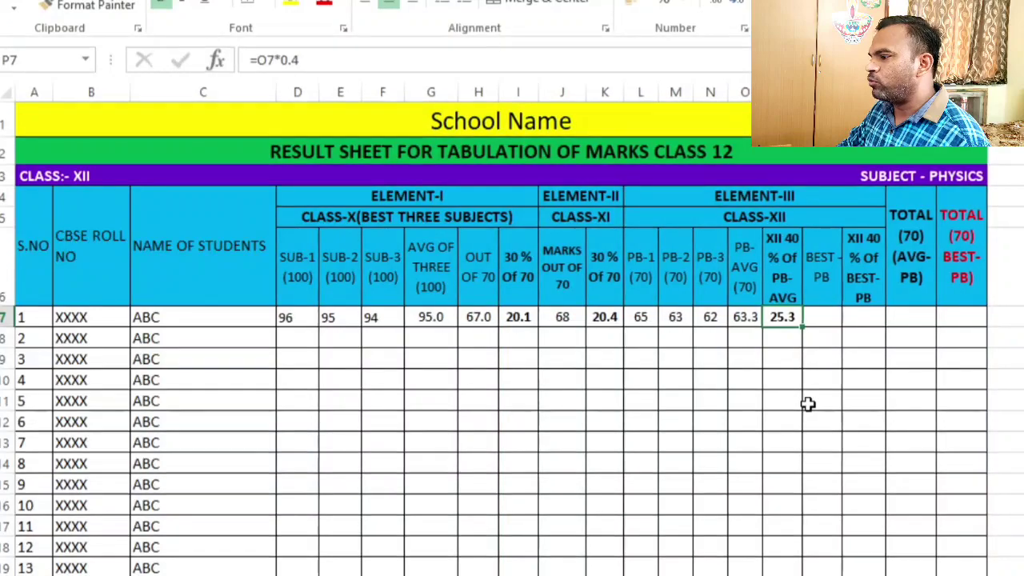
key(Right)
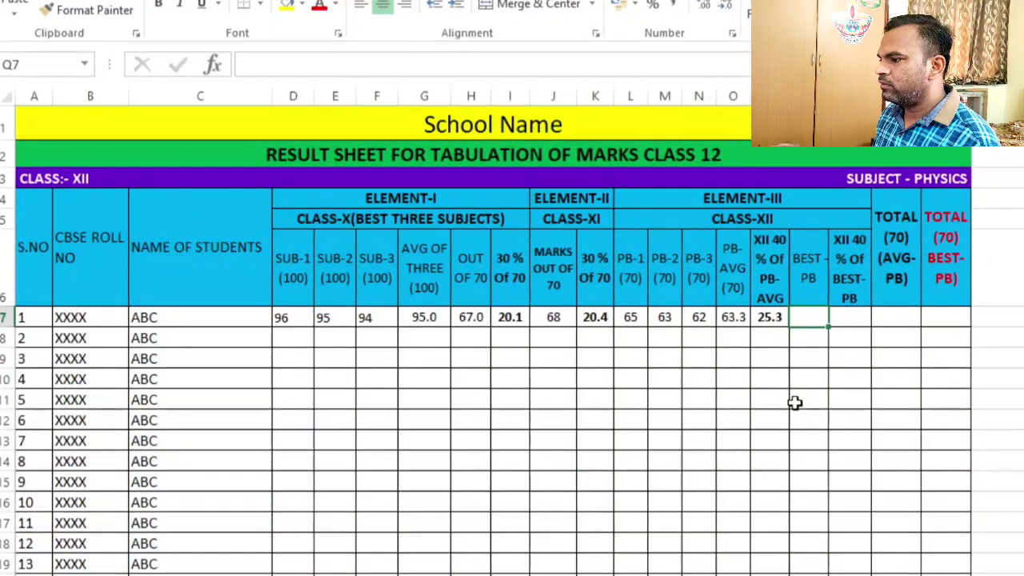
Set BEST-PB in Q7 to =MAX(L7:N7), giving 65.0.
text(=MAX()
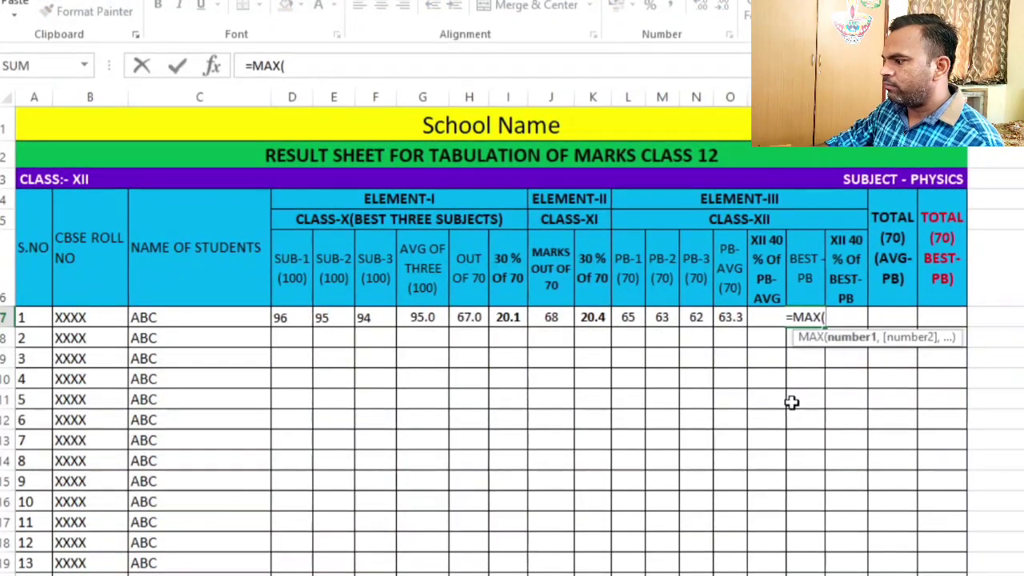
drag(614, 318, 683, 315)
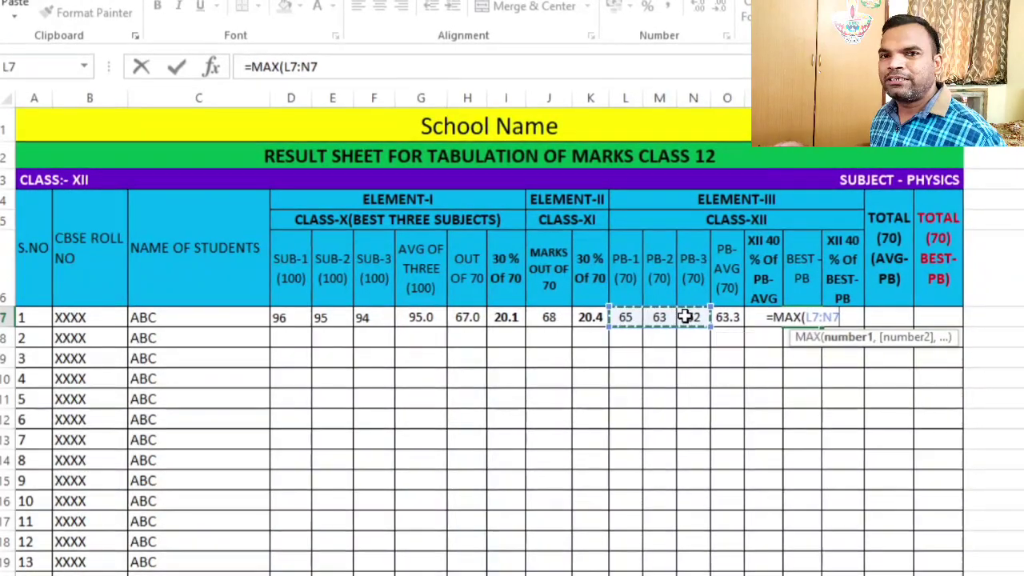
key(ctrl+Return)
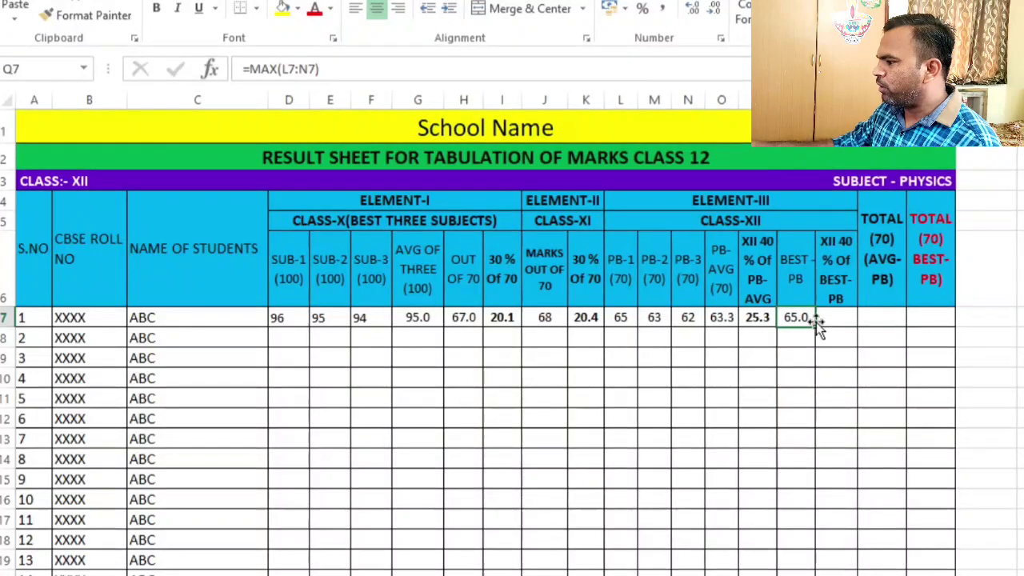
Enter =Q7*0.4 in R7 so XII 40% of BEST-PB shows 26.
click(837, 321)
text(=)
key(Left)
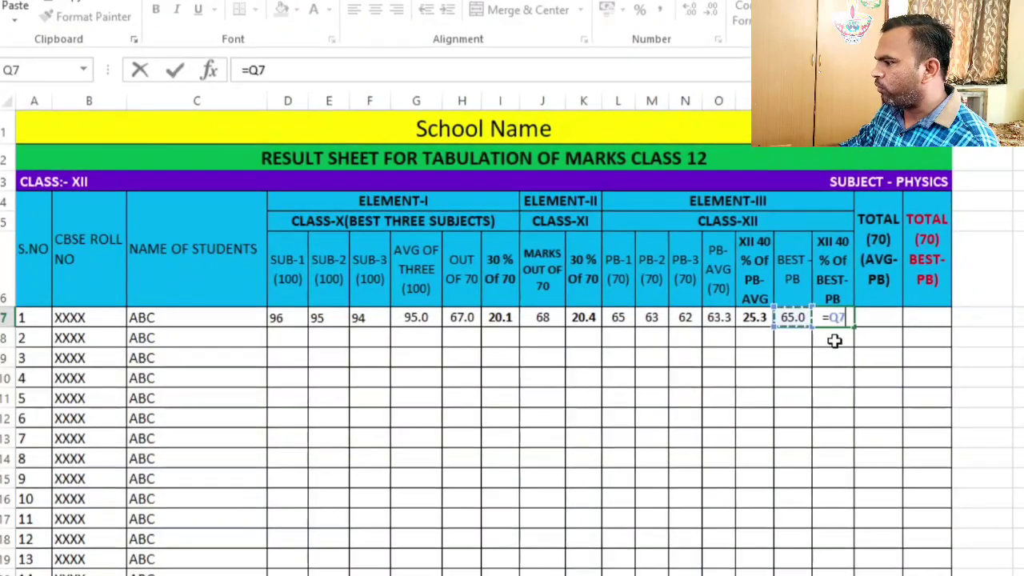
text(*)
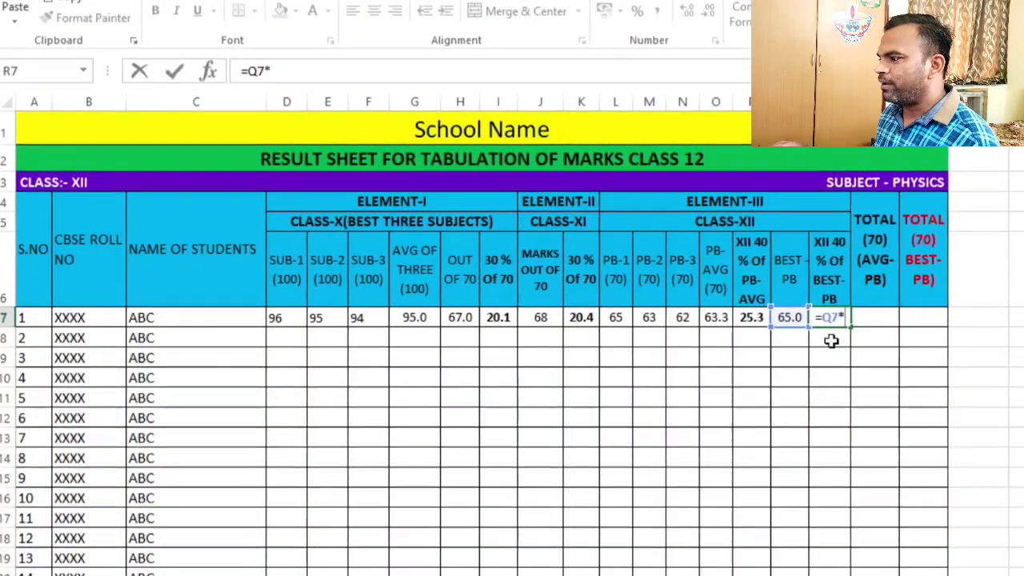
text(.4)
key(ctrl+Return)
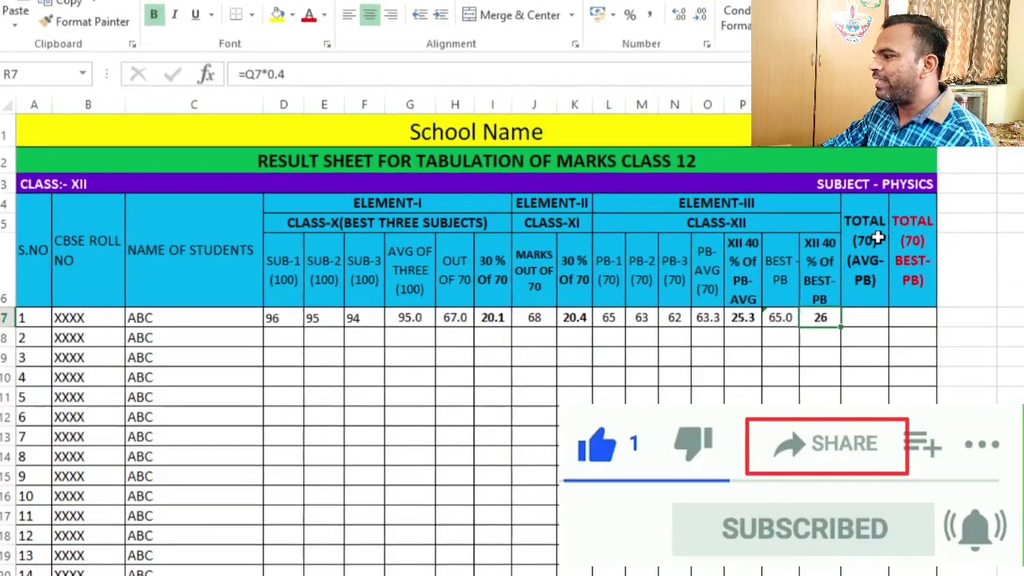
click(871, 318)
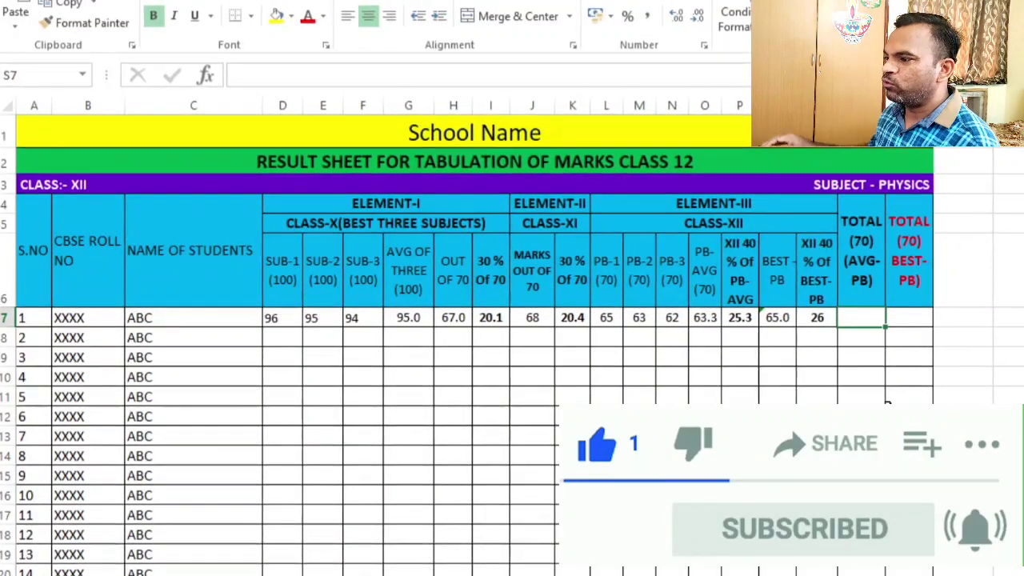
Enter =I7+K7+P7 in S7 so TOTAL (AVG-PB) reads 65.8.
text(=)
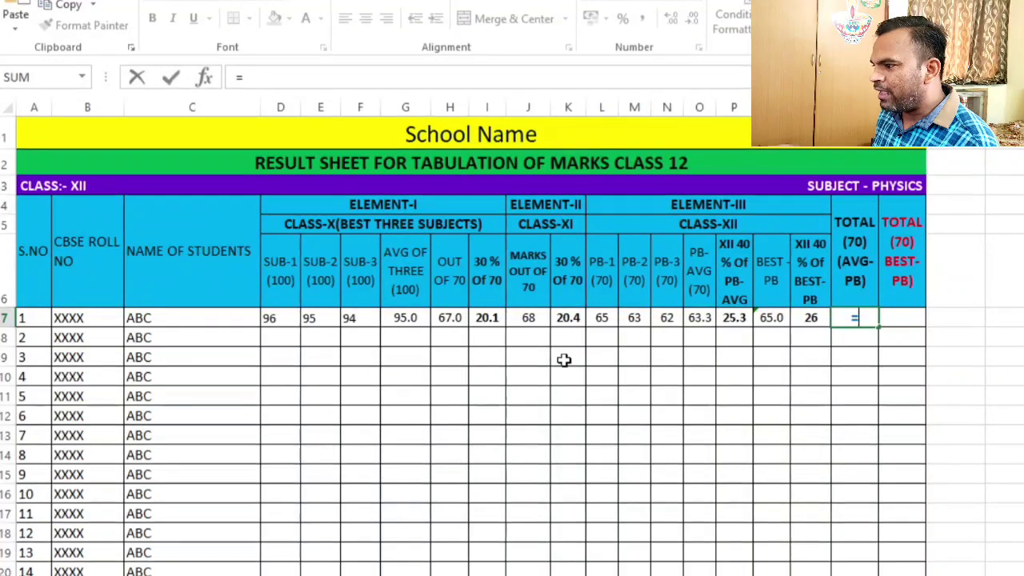
click(490, 318)
text(+)
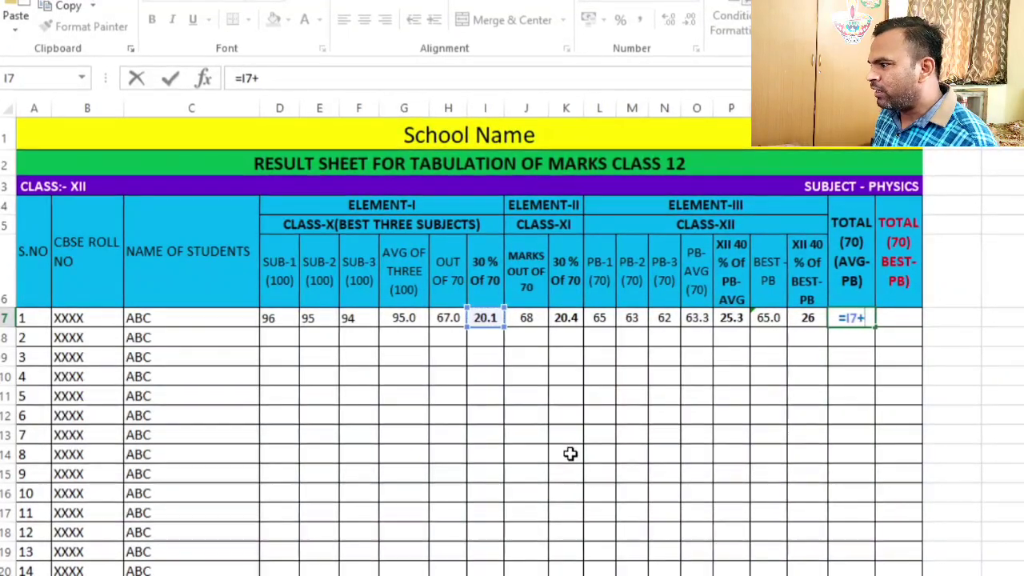
click(562, 317)
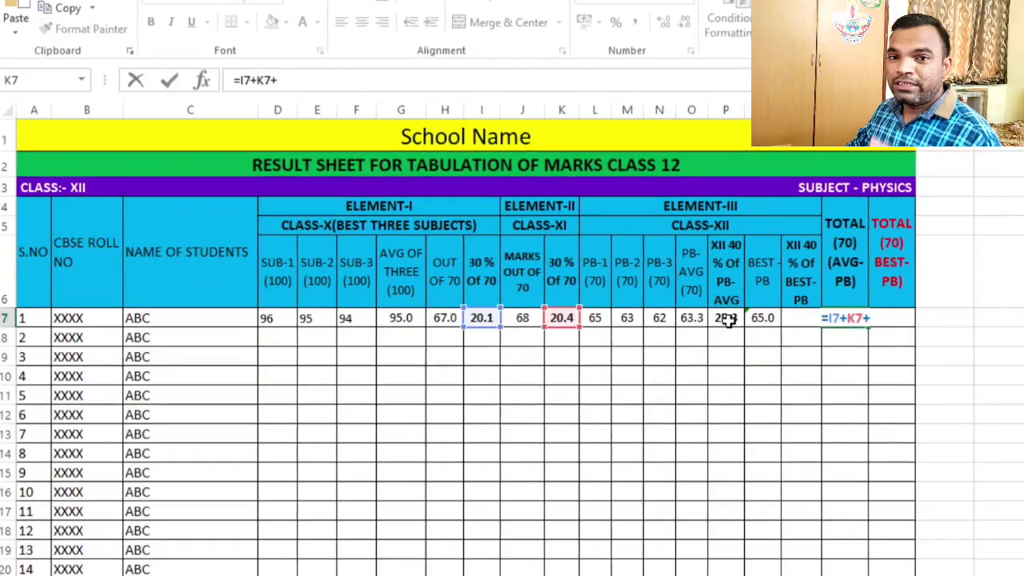
key(Return)
key(Up)
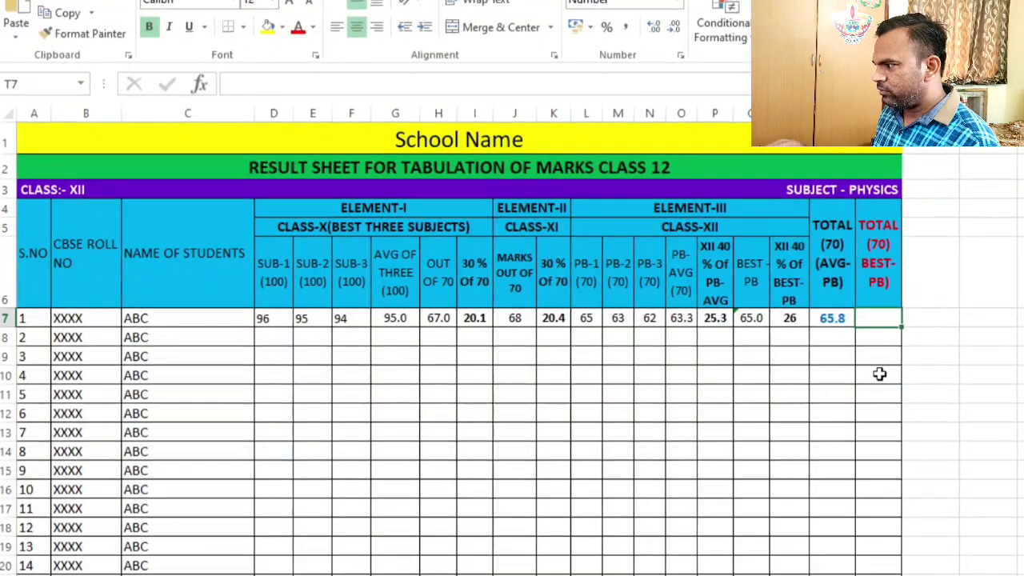
Enter =I7+K7+R7 in T7 so TOTAL BEST-PB reads 66.5.
text(=)
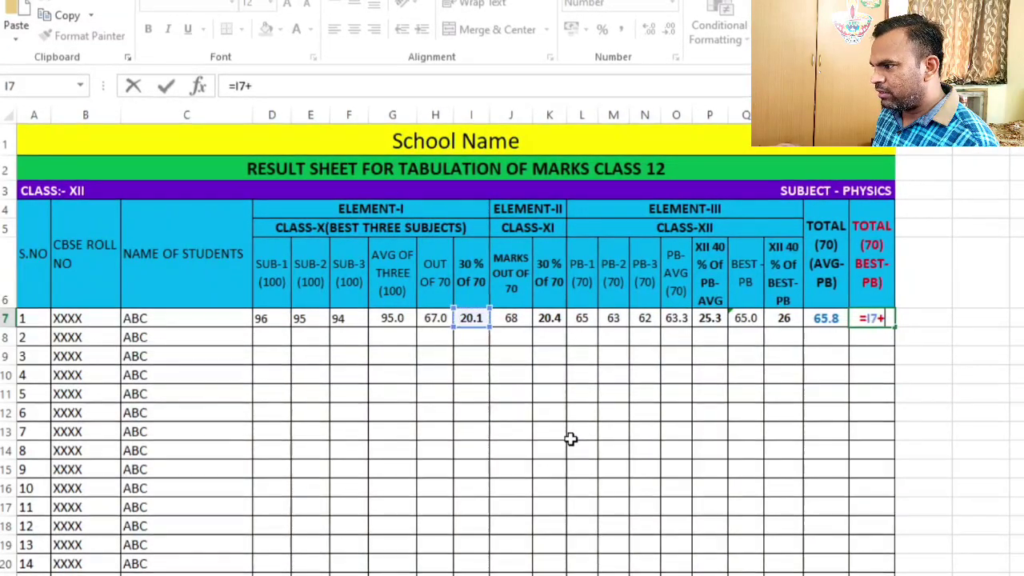
click(554, 319)
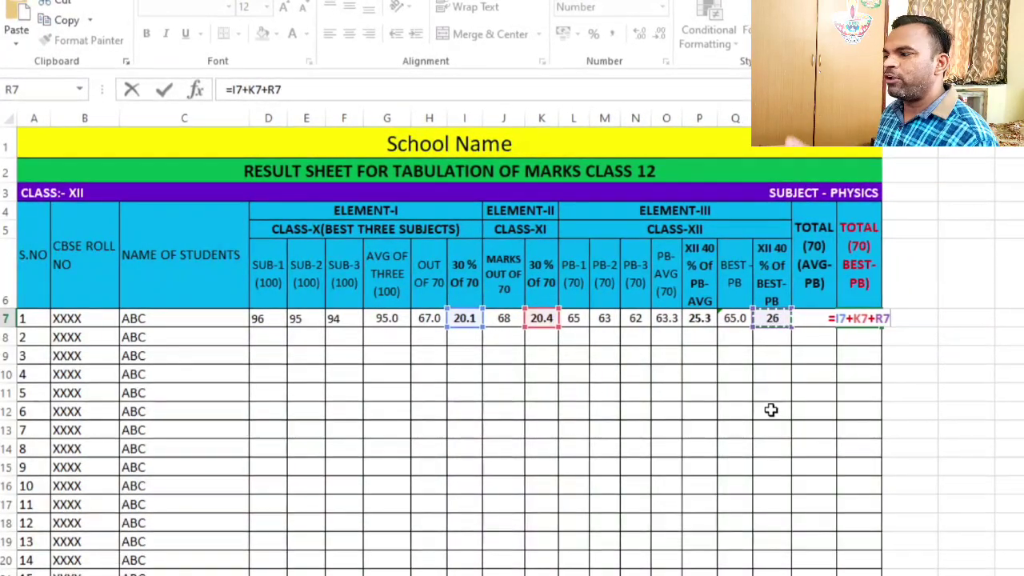
key(Return)
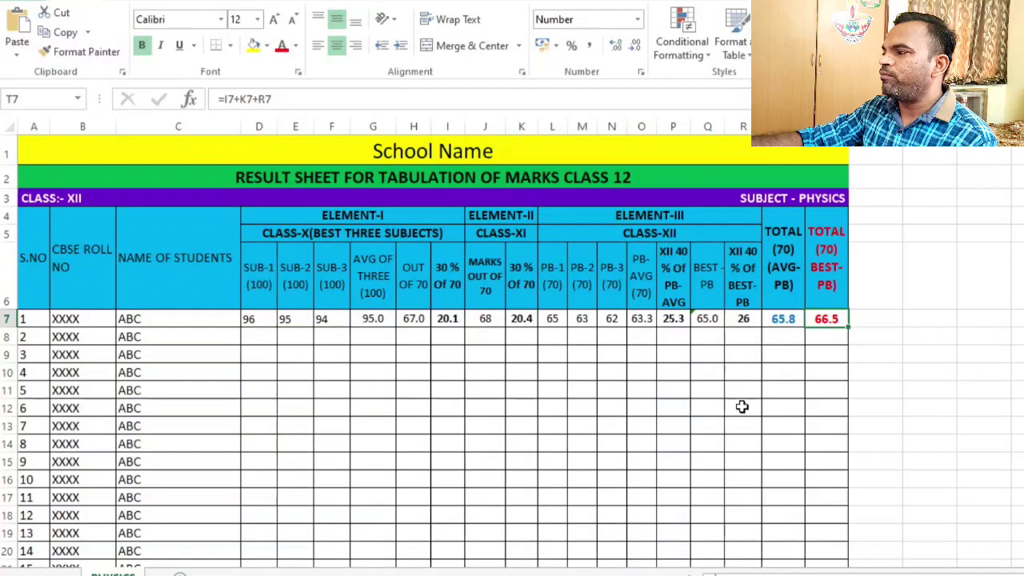
key(alt+Tab)
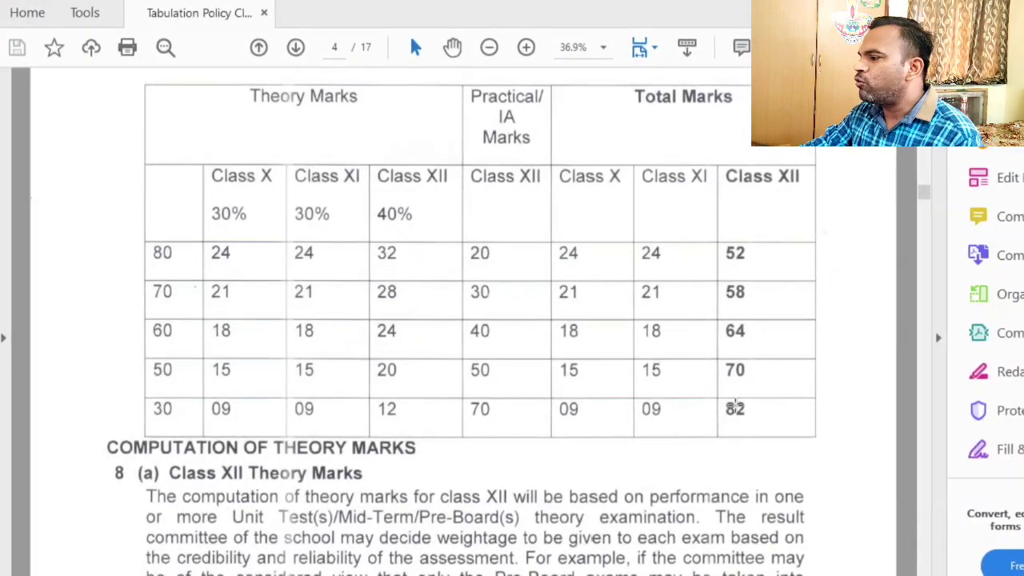
key(alt+Tab)
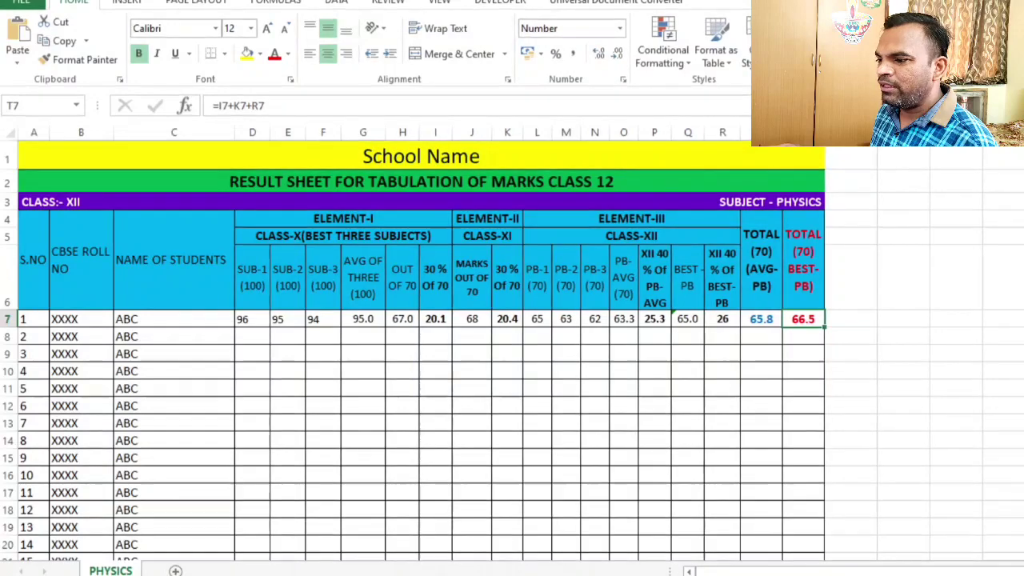
Copy the PHYSICS sheet with Move or Copy's Create a copy option, creating PHYSICS (2).
right_click(111, 569)
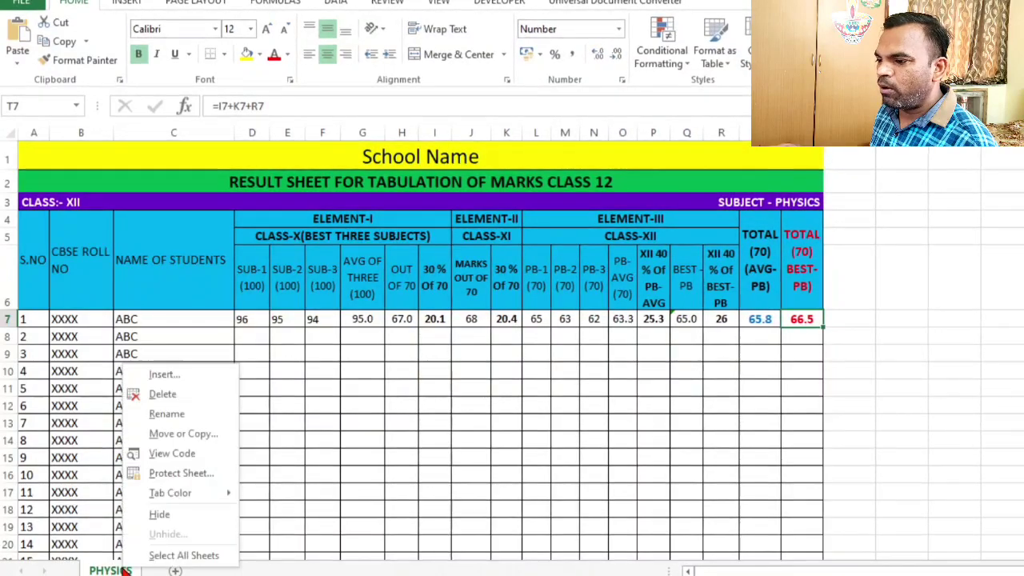
click(200, 436)
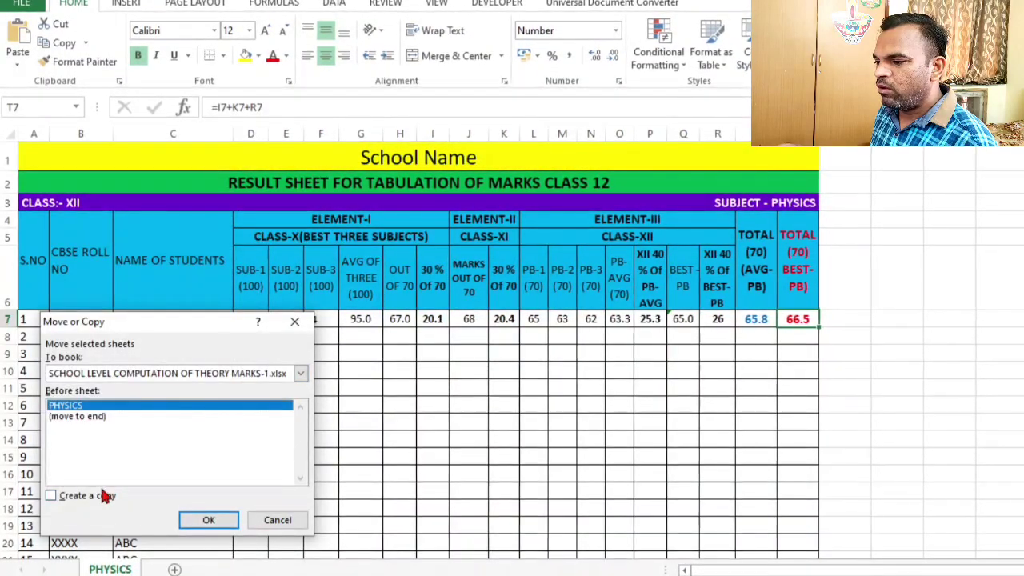
click(208, 519)
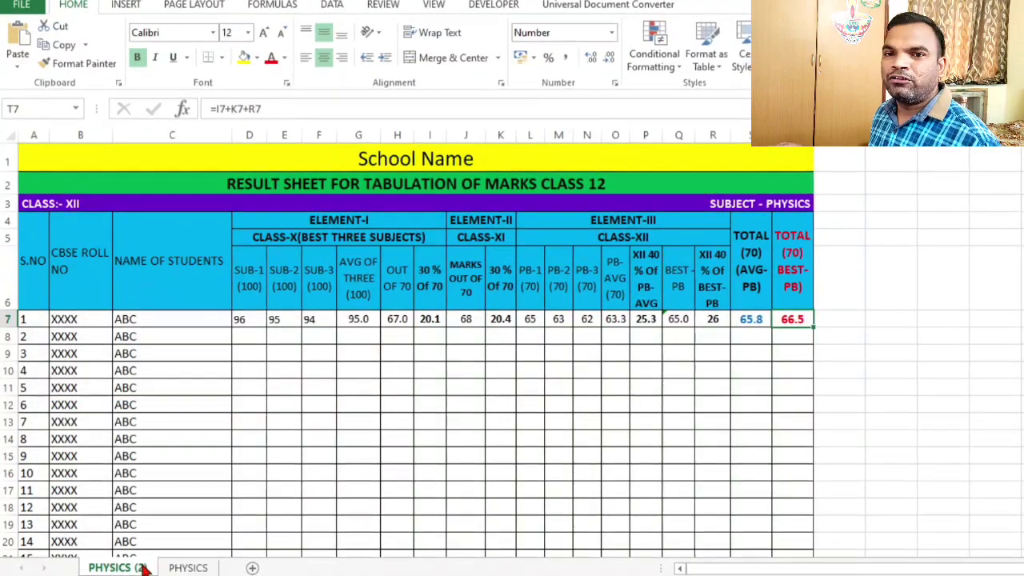
drag(242, 300, 811, 354)
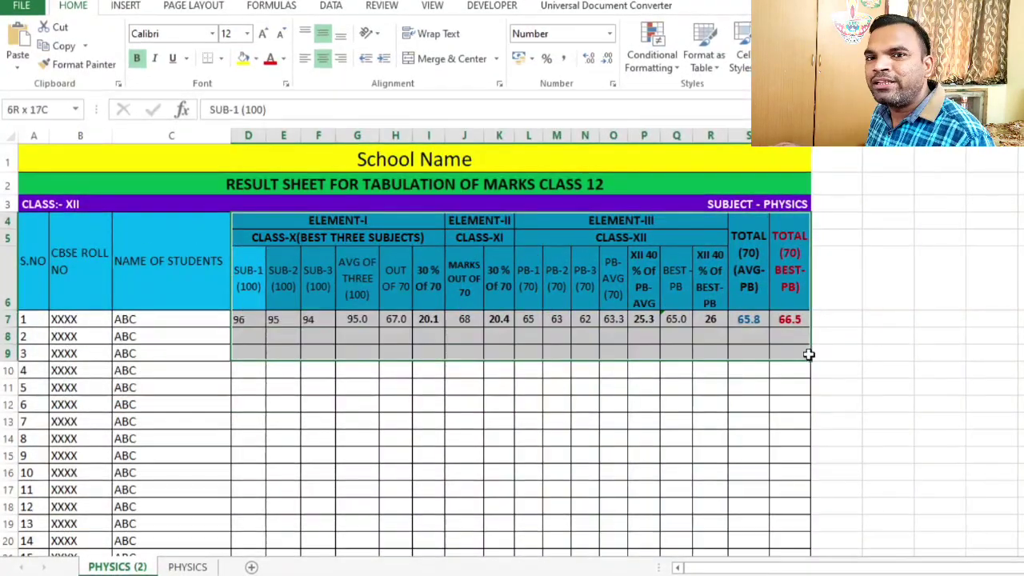
click(696, 389)
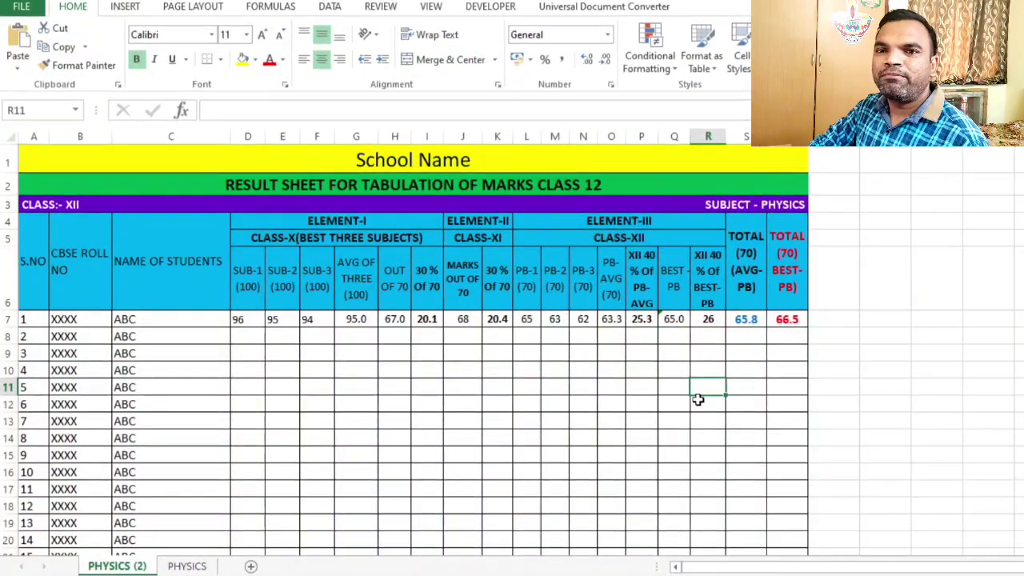